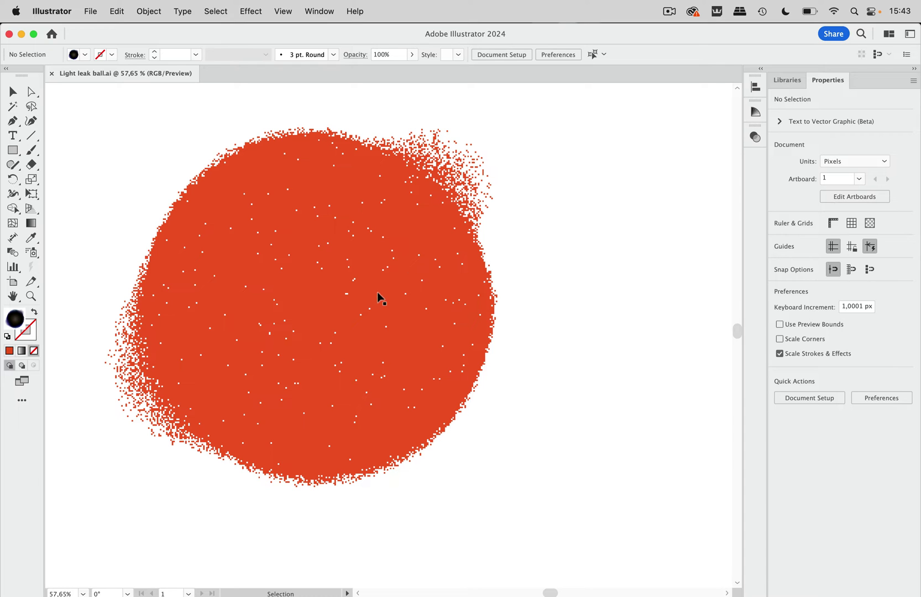
# Draw a large circle with the Ellipse tool on empty artboard space.
pyautogui.scroll(5, 365, 246)
pyautogui.scroll(6, 467, 194)
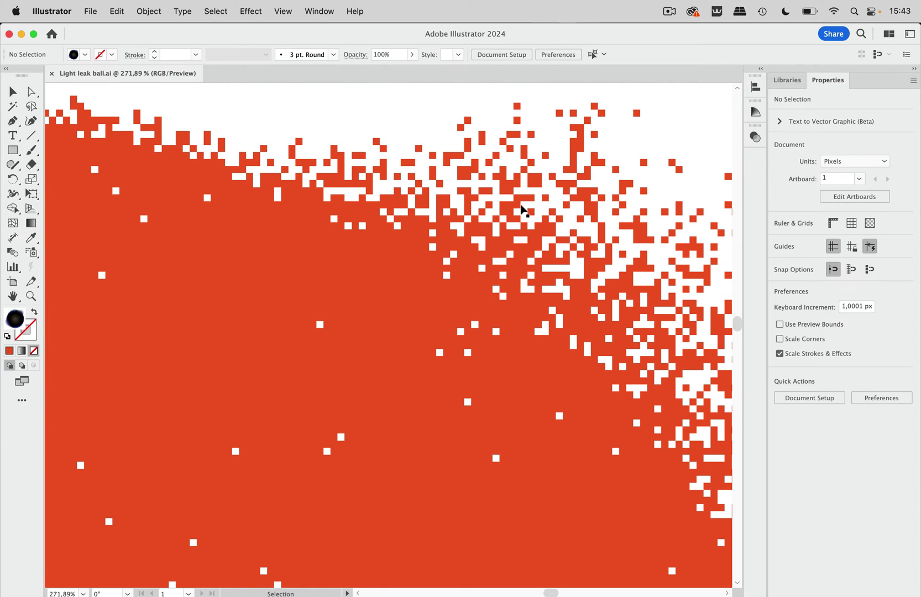
pyautogui.scroll(-6, 522, 209)
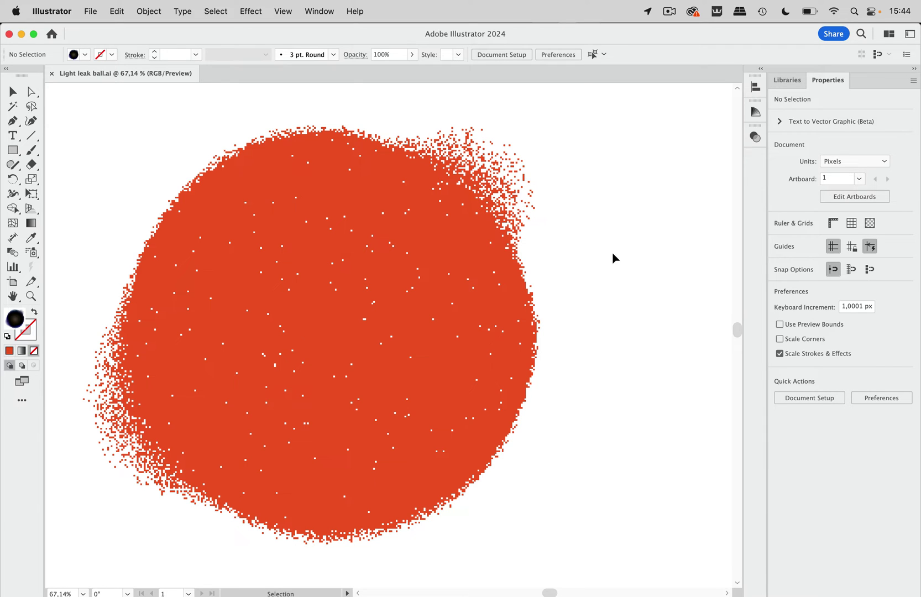
pyautogui.hscroll(10, 615, 258)
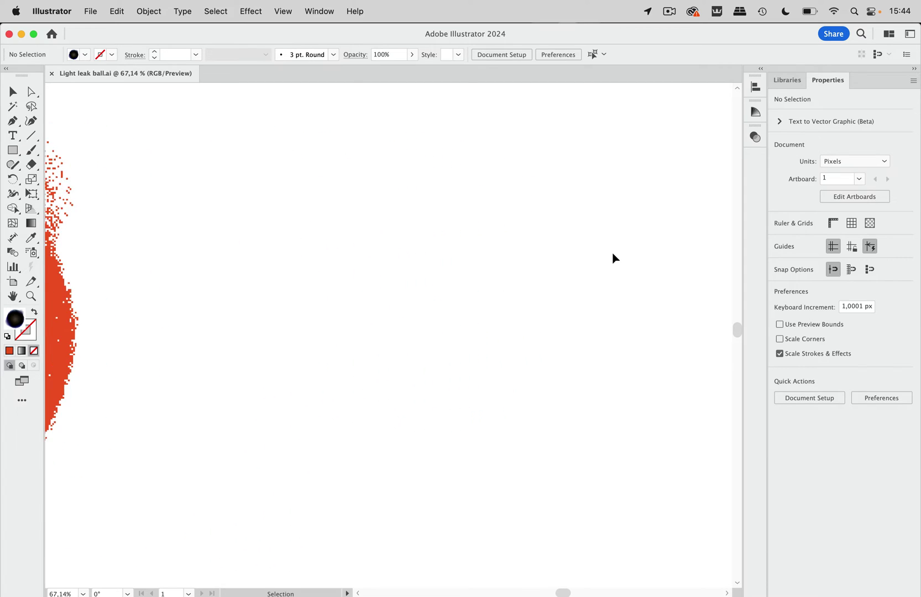
pyautogui.moveTo(13, 150); pyautogui.dragTo(70, 181)
pyautogui.moveTo(247, 165); pyautogui.dragTo(620, 475)
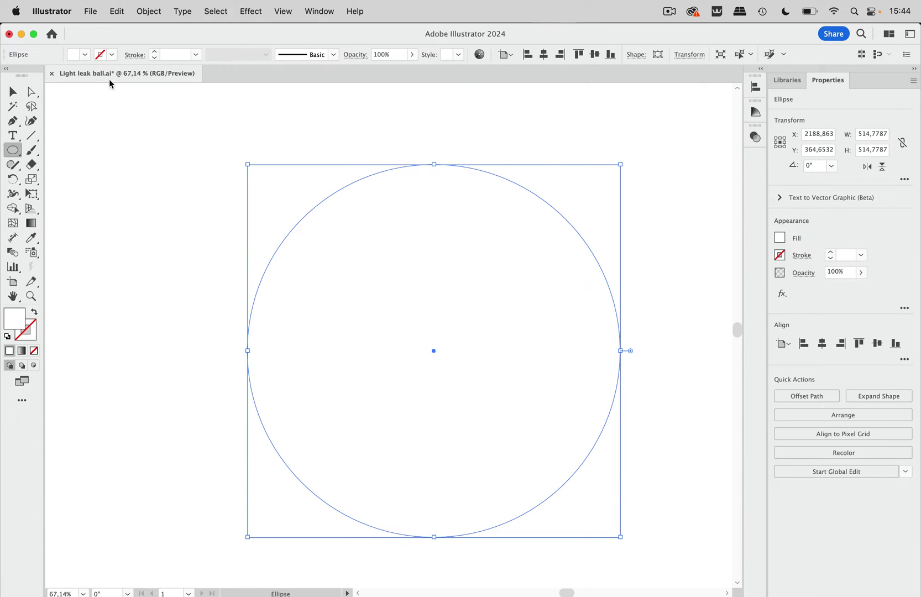
# Fill the large circle with black and nudge it slightly up and left.
pyautogui.click(13, 92)
pyautogui.click(85, 54)
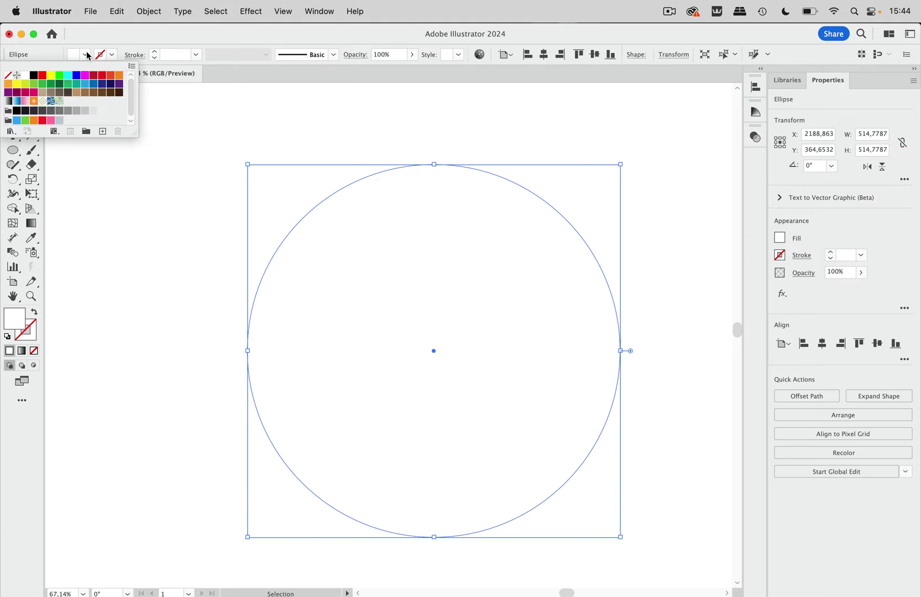
pyautogui.click(33, 75)
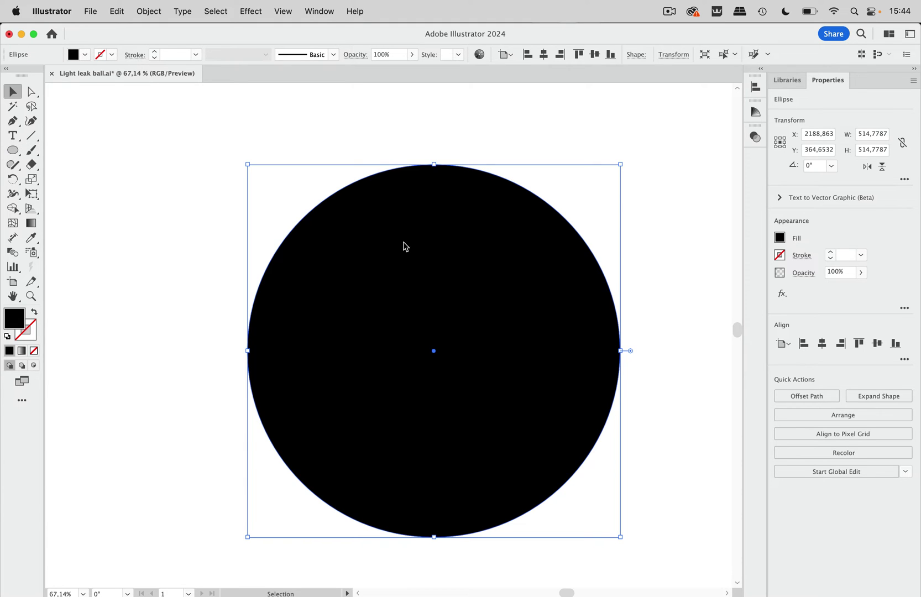
pyautogui.moveTo(381, 224); pyautogui.dragTo(367, 207)
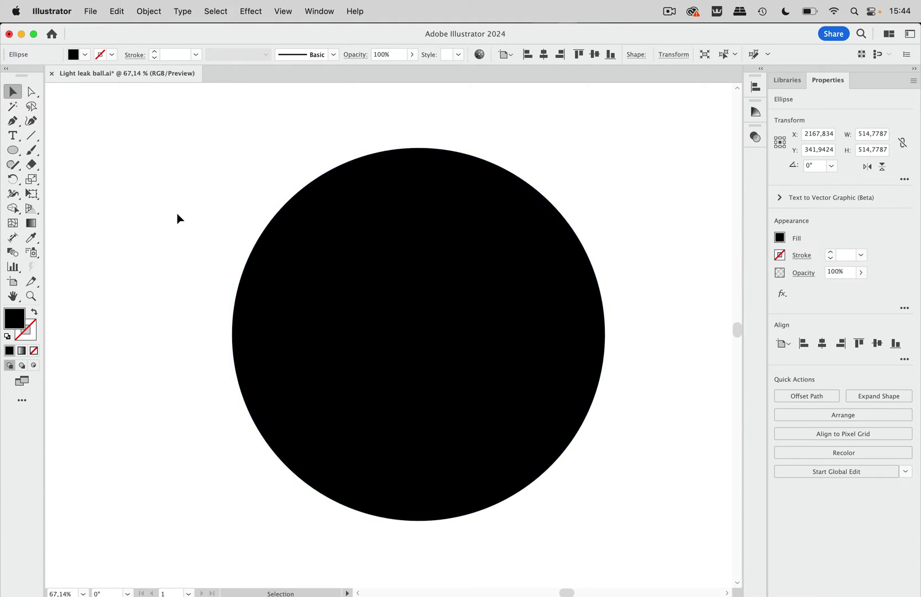
pyautogui.click(181, 217)
# Add two smaller overlapping circles at upper right and lower left, then unite all three.
pyautogui.click(12, 150)
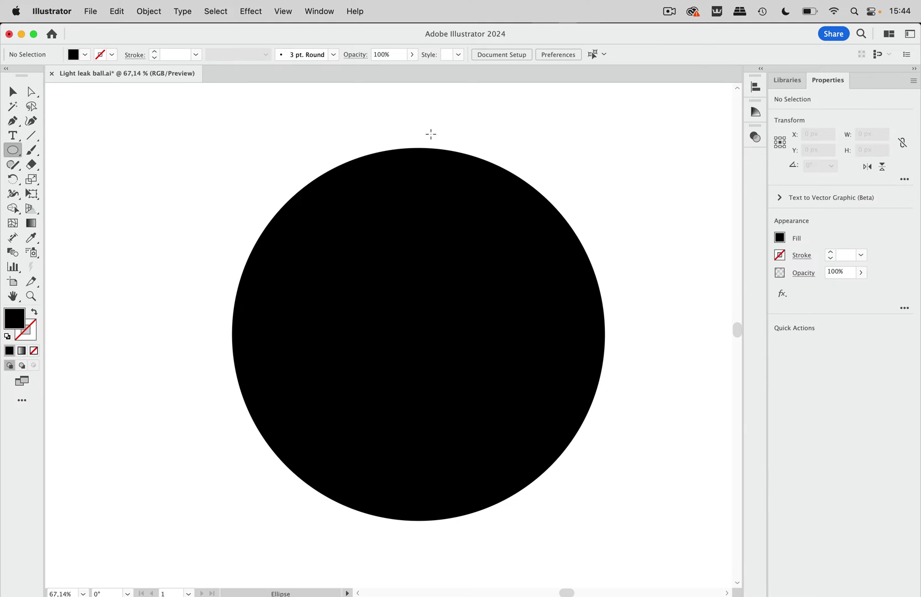
pyautogui.moveTo(470, 126)
pyautogui.mouseDown()
pyautogui.moveTo(522, 155)
pyautogui.moveTo(615, 234)
pyautogui.moveTo(651, 281)
pyautogui.moveTo(618, 270)
pyautogui.mouseUp()
pyautogui.scroll(-3, 498, 331)
pyautogui.moveTo(154, 321)
pyautogui.mouseDown()
pyautogui.moveTo(310, 447)
pyautogui.moveTo(354, 470)
pyautogui.moveTo(375, 431)
pyautogui.moveTo(384, 448)
pyautogui.mouseUp()
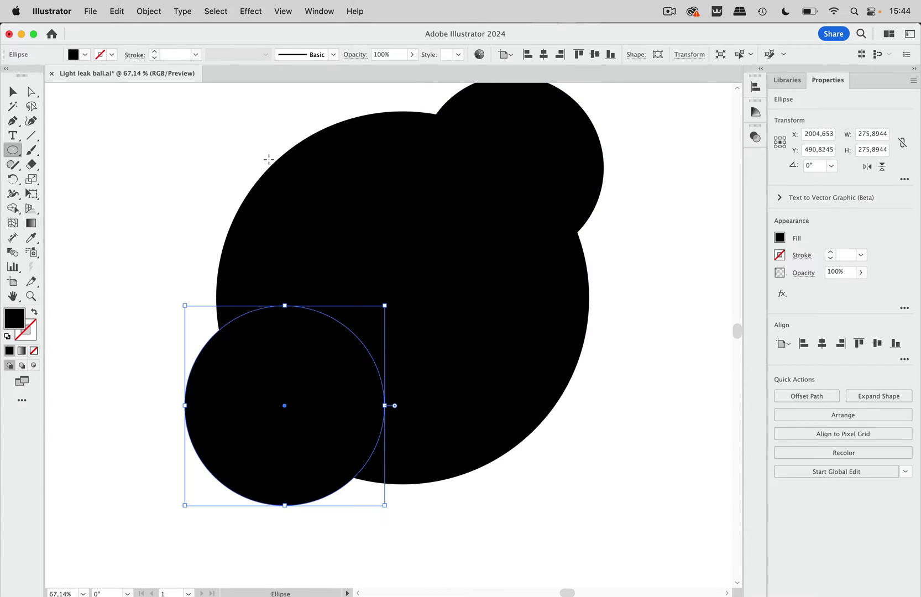
pyautogui.click(13, 92)
pyautogui.moveTo(179, 102); pyautogui.dragTo(582, 468)
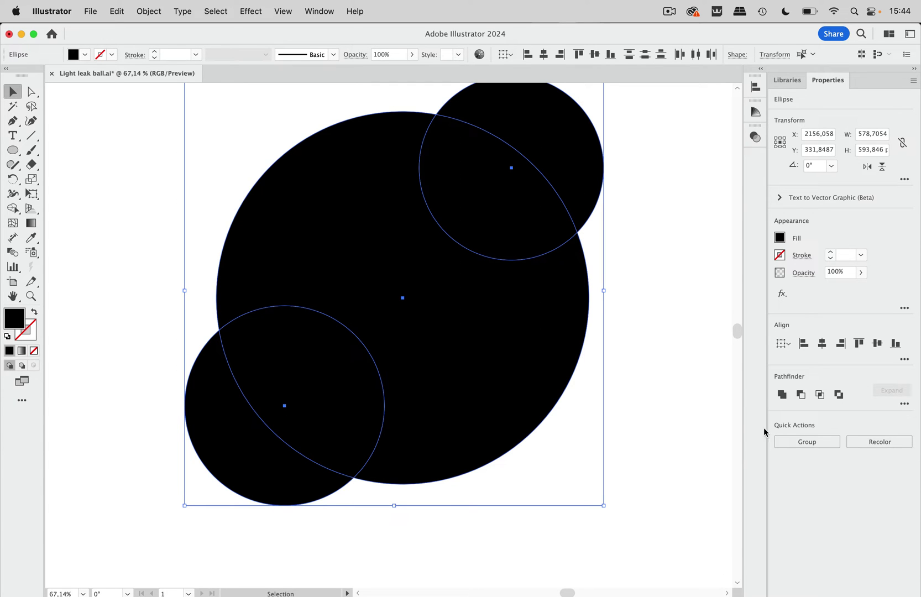
pyautogui.click(782, 394)
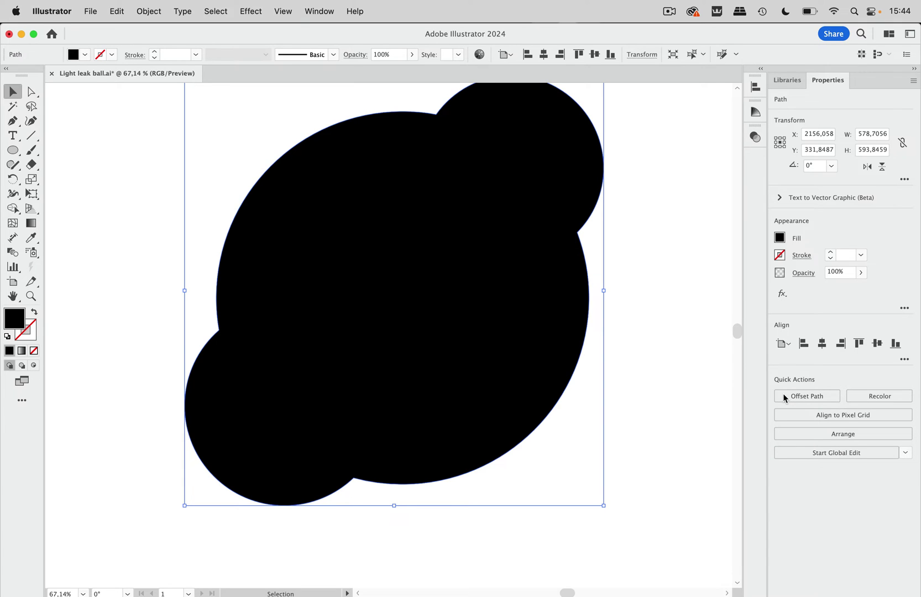
# Try a freeform gradient on the blob with the Gradient tool, then undo it.
pyautogui.scroll(3, 664, 345)
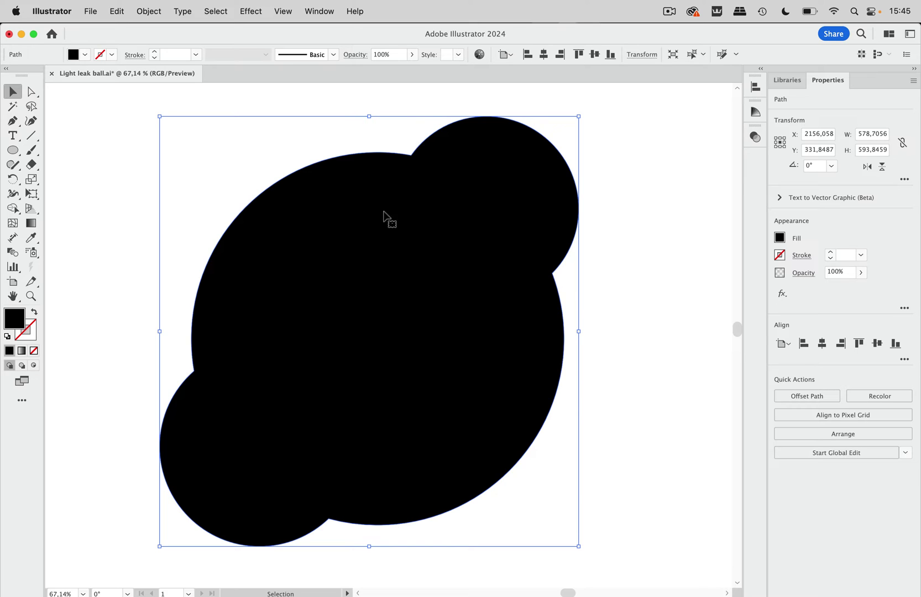
pyautogui.click(31, 224)
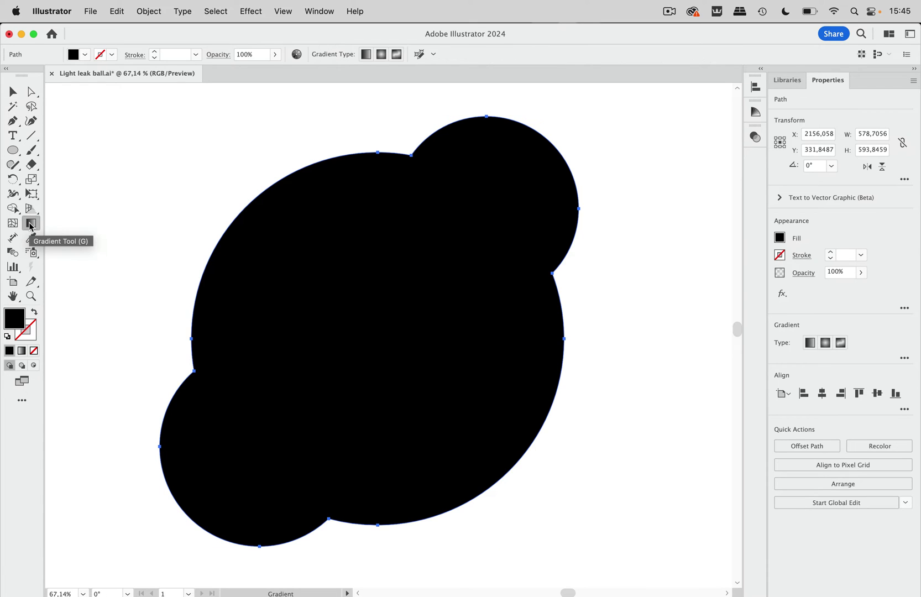
pyautogui.click(397, 55)
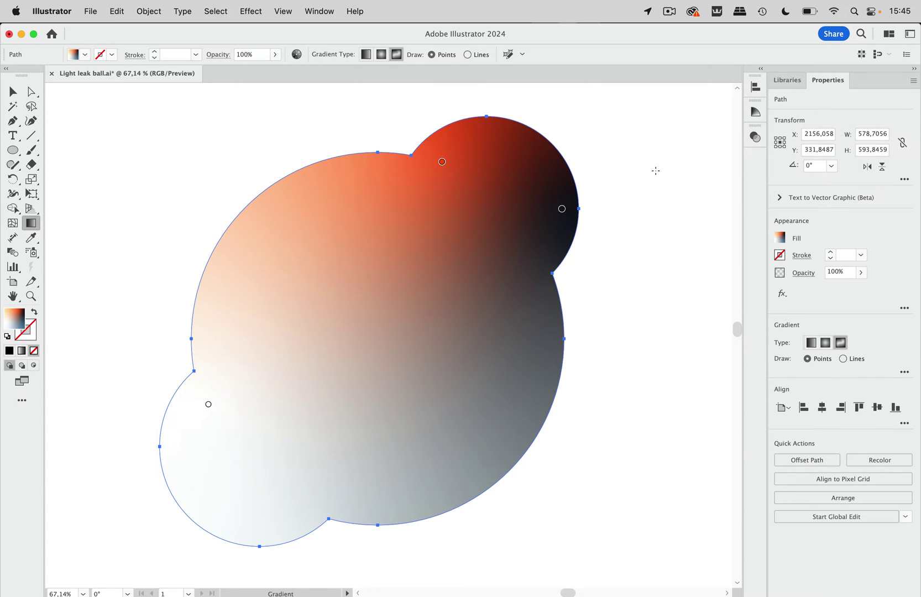
pyautogui.press('super+z')
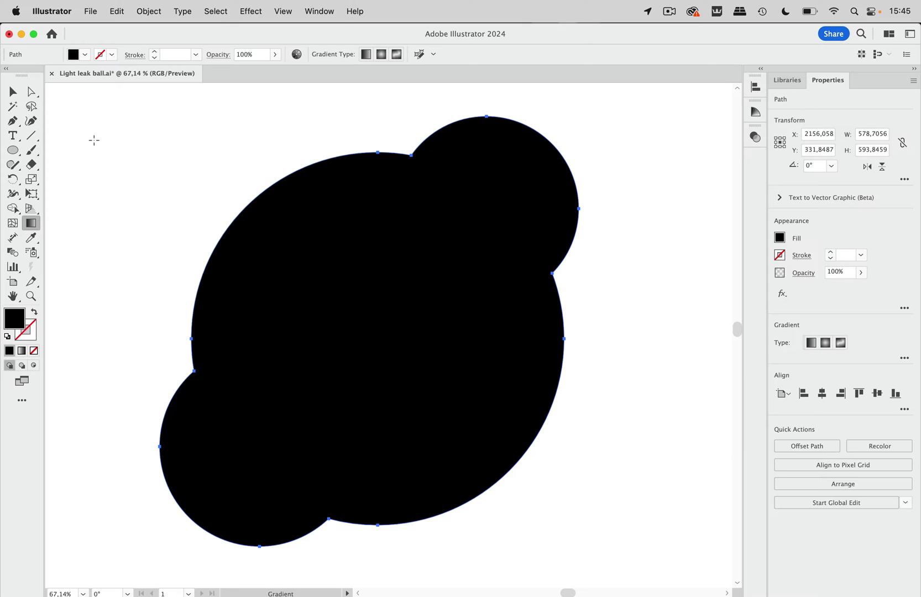
# Uncheck Enable Content Aware Defaults in the General preferences.
pyautogui.click(55, 7)
pyautogui.moveTo(73, 51)
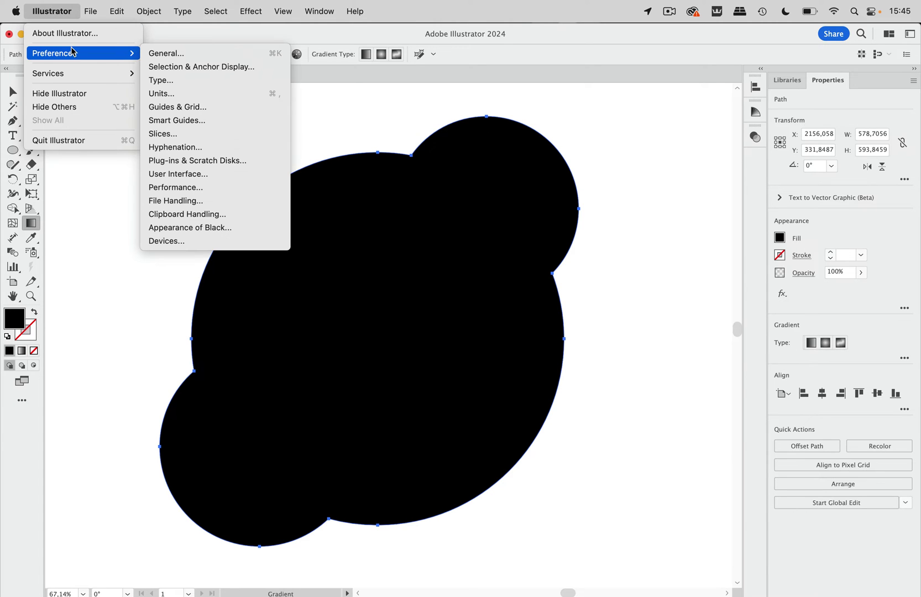
pyautogui.click(169, 53)
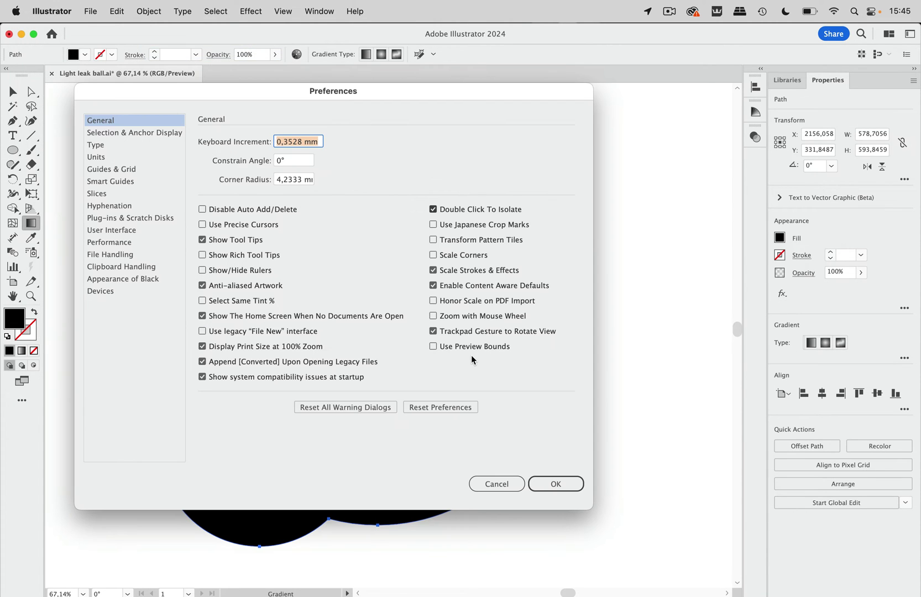
pyautogui.click(444, 292)
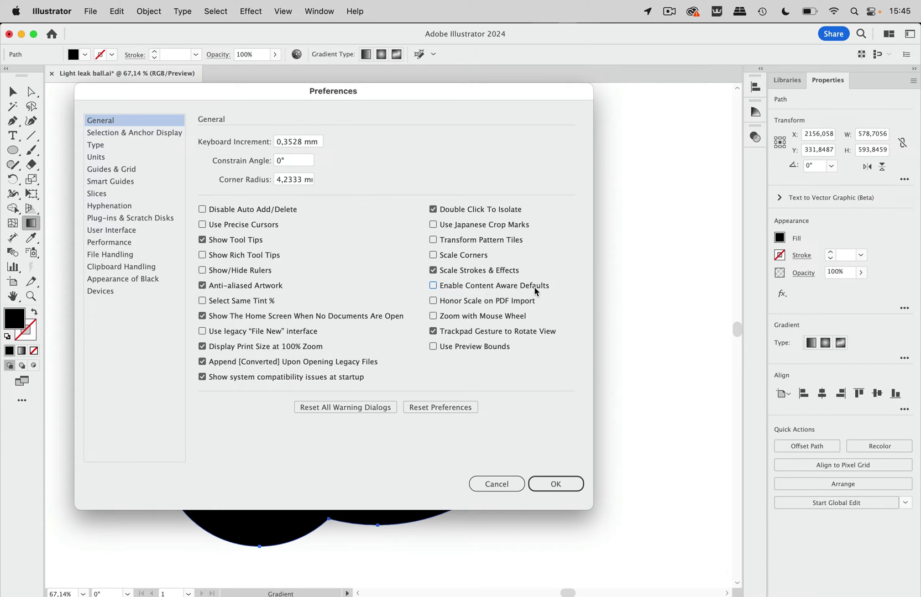
pyautogui.click(556, 485)
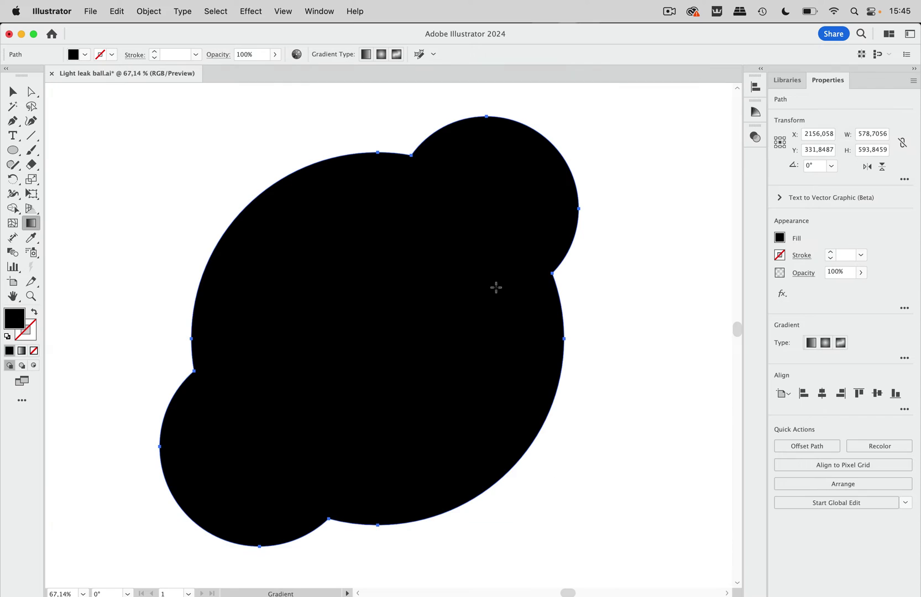
# Give the blob a freeform gradient in Lines mode, starting with a white stop on the left edge.
pyautogui.click(396, 54)
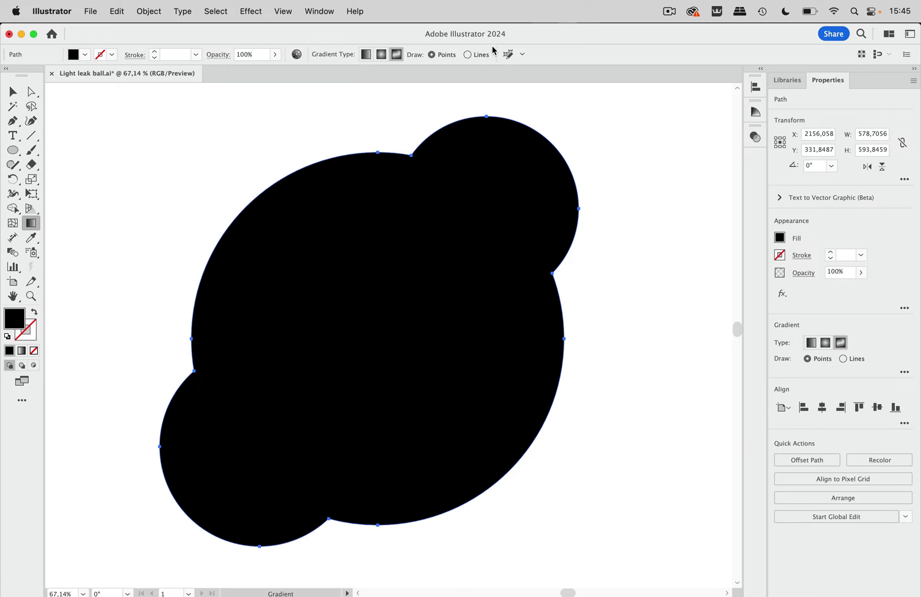
pyautogui.click(468, 55)
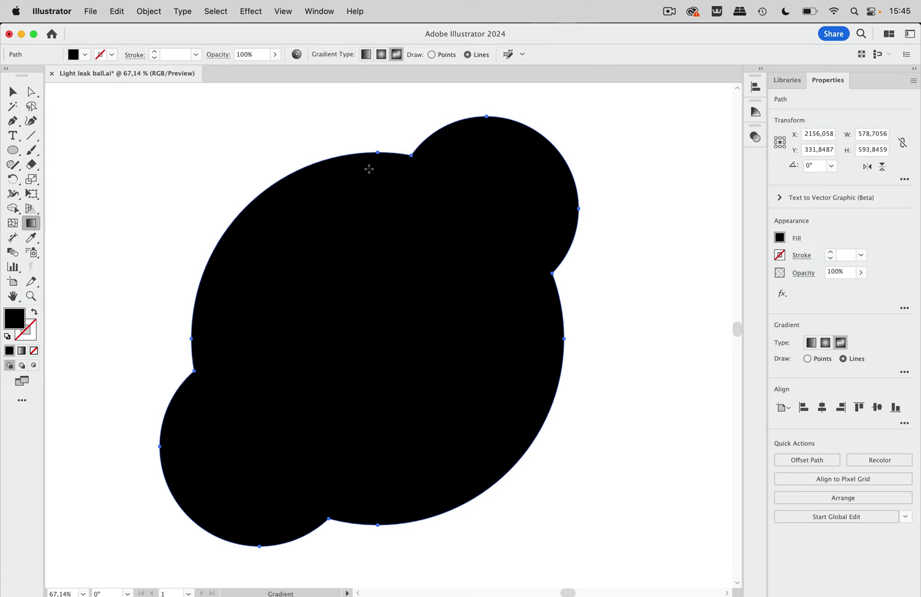
pyautogui.click(195, 321)
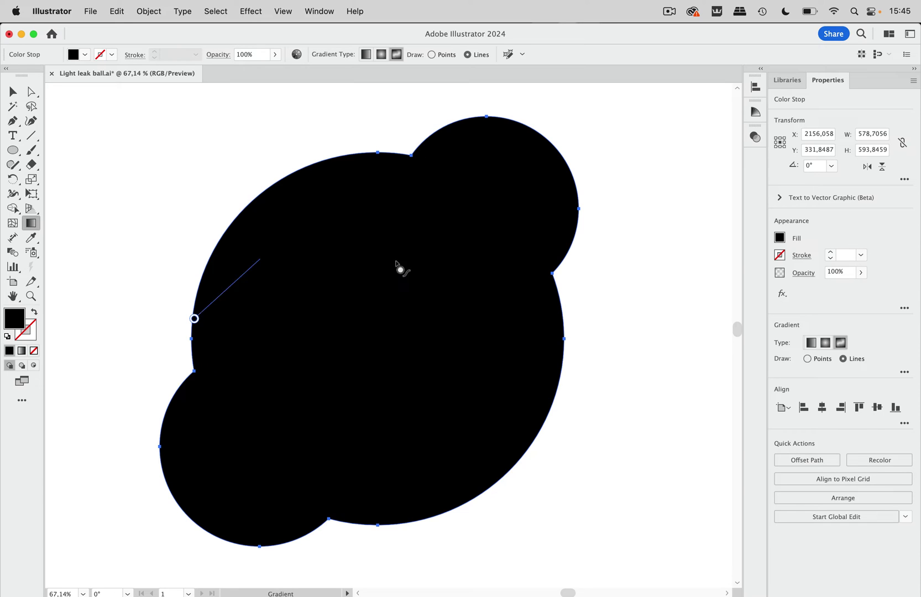
pyautogui.click(784, 242)
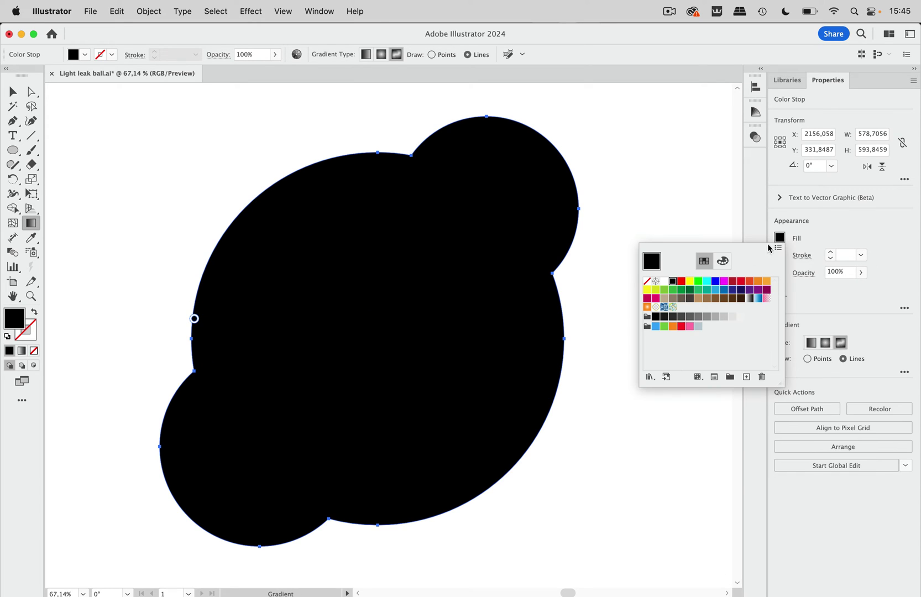
pyautogui.click(664, 281)
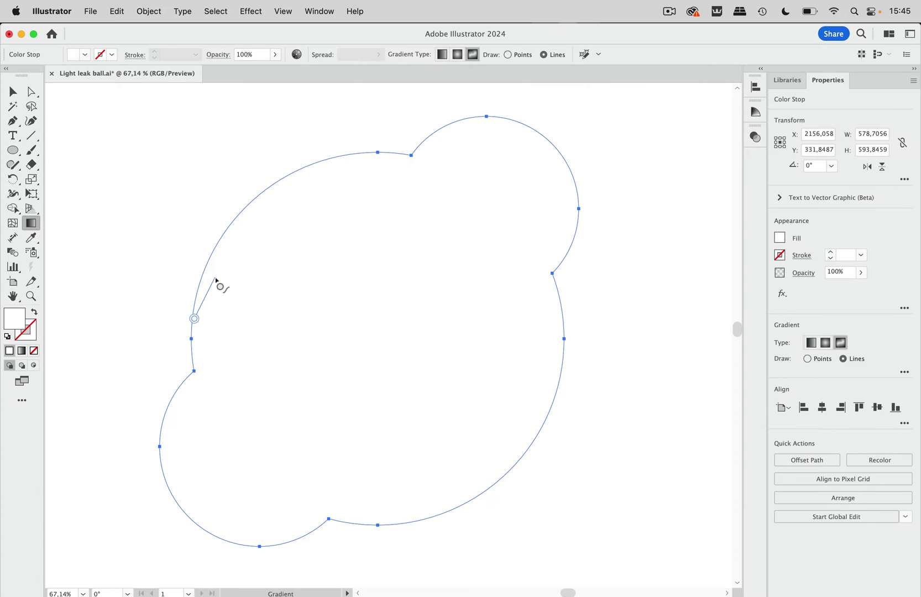
# Place a closed loop of gradient stops all around the blob's outer edge.
pyautogui.click(220, 241)
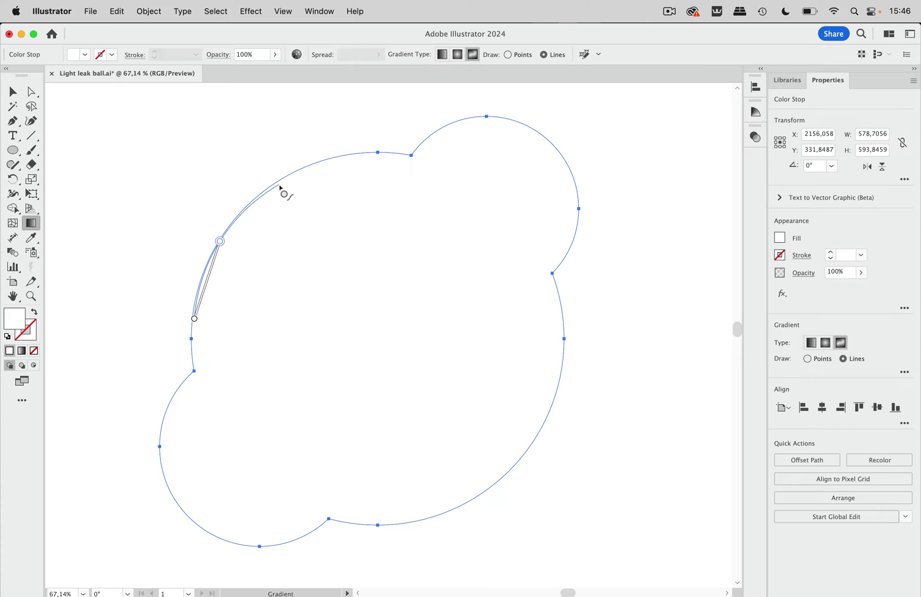
pyautogui.click(280, 182)
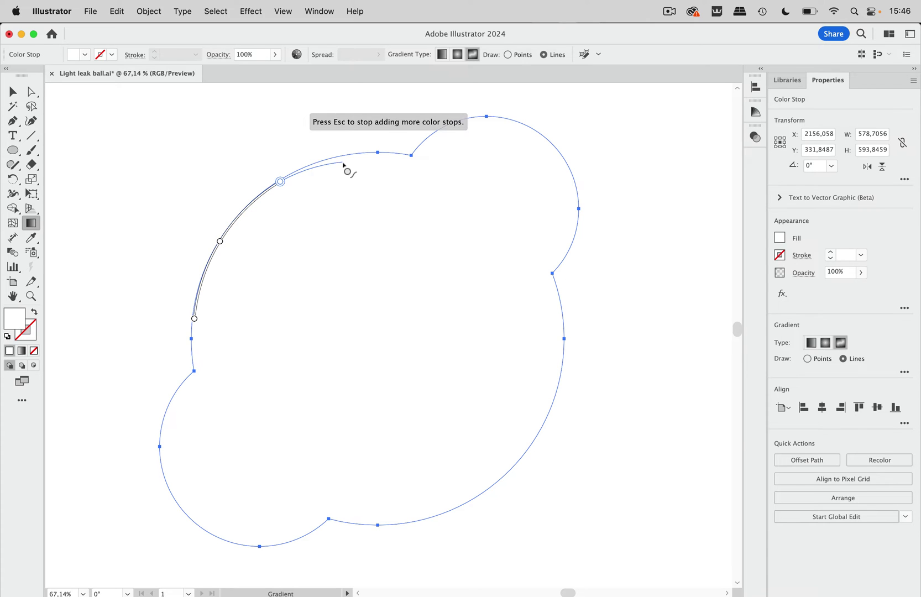
pyautogui.click(356, 155)
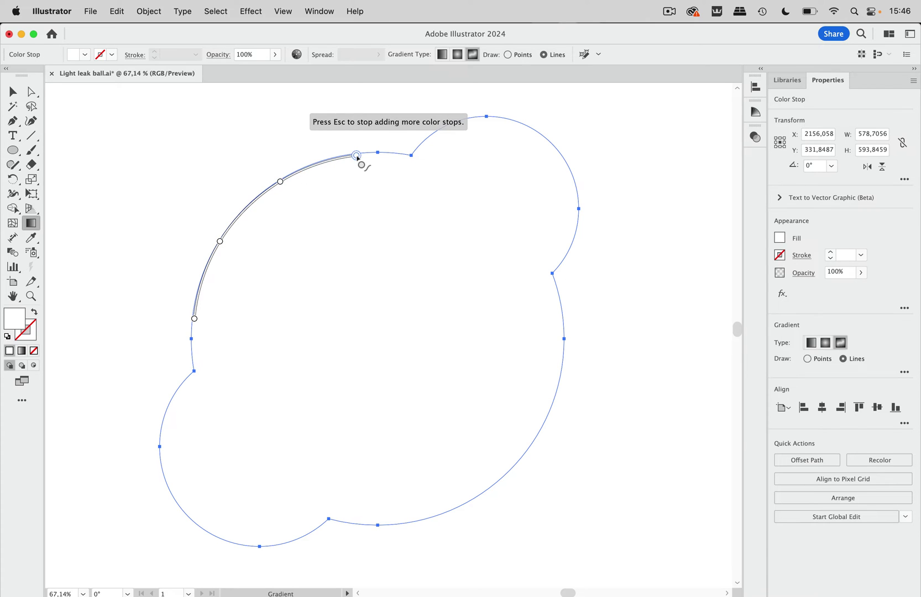
pyautogui.click(416, 159)
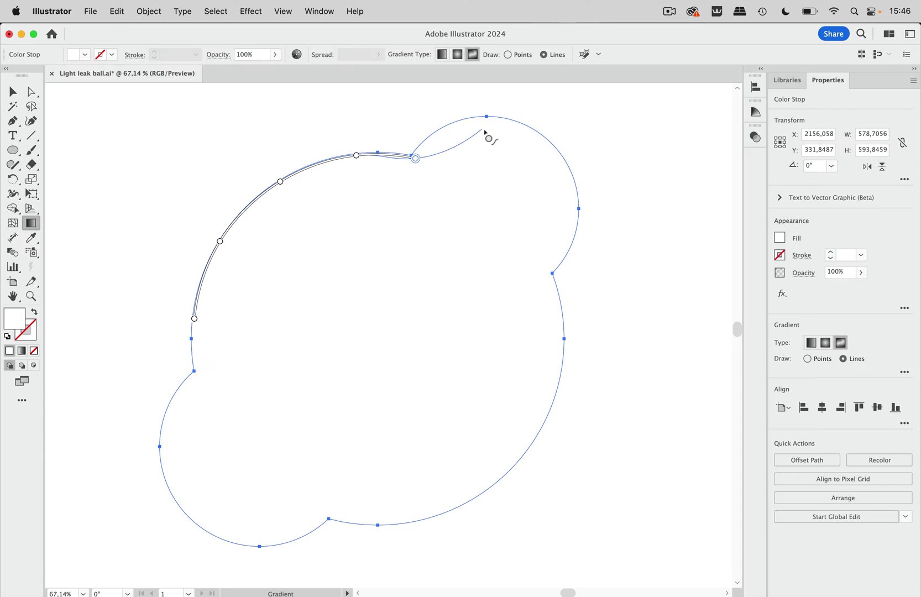
pyautogui.click(451, 131)
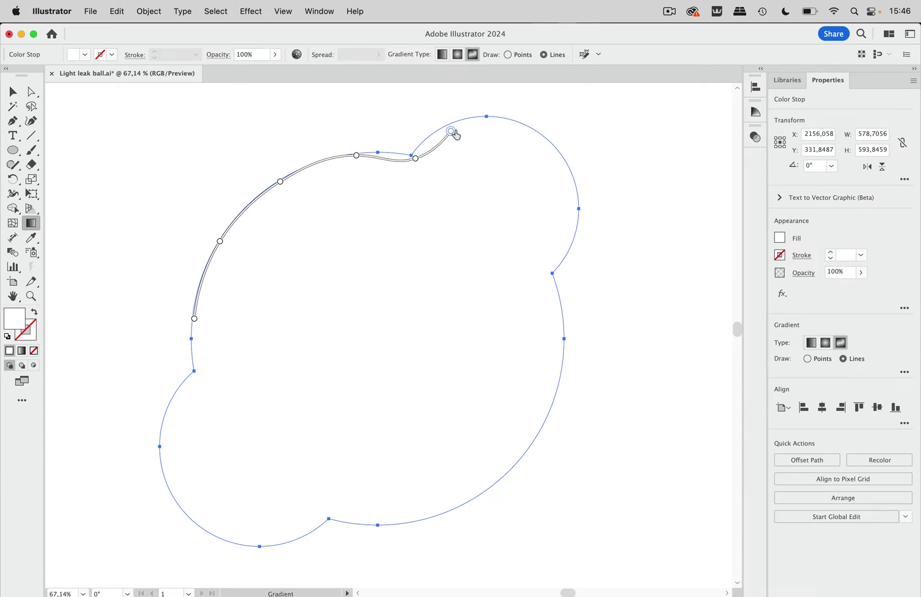
pyautogui.click(509, 123)
pyautogui.click(556, 154)
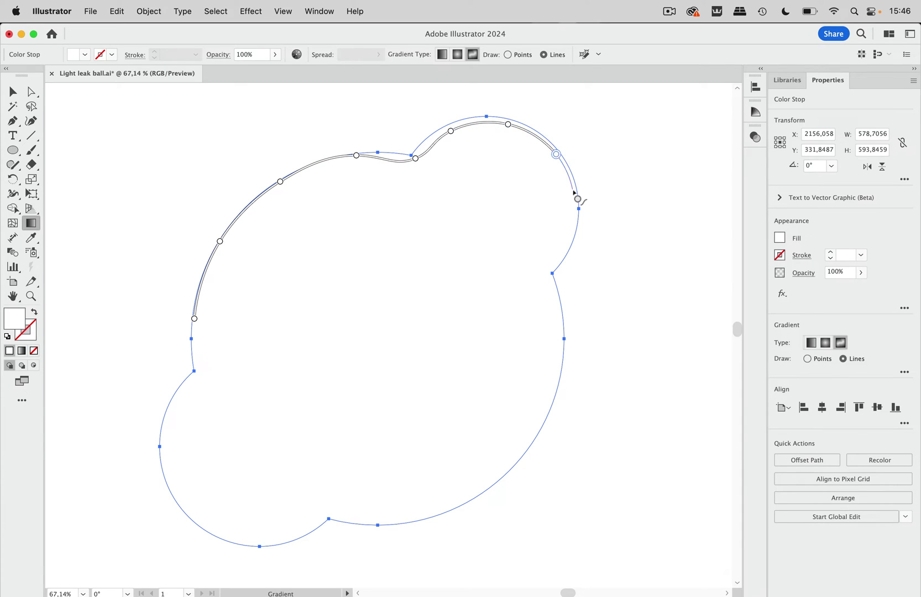
pyautogui.click(575, 203)
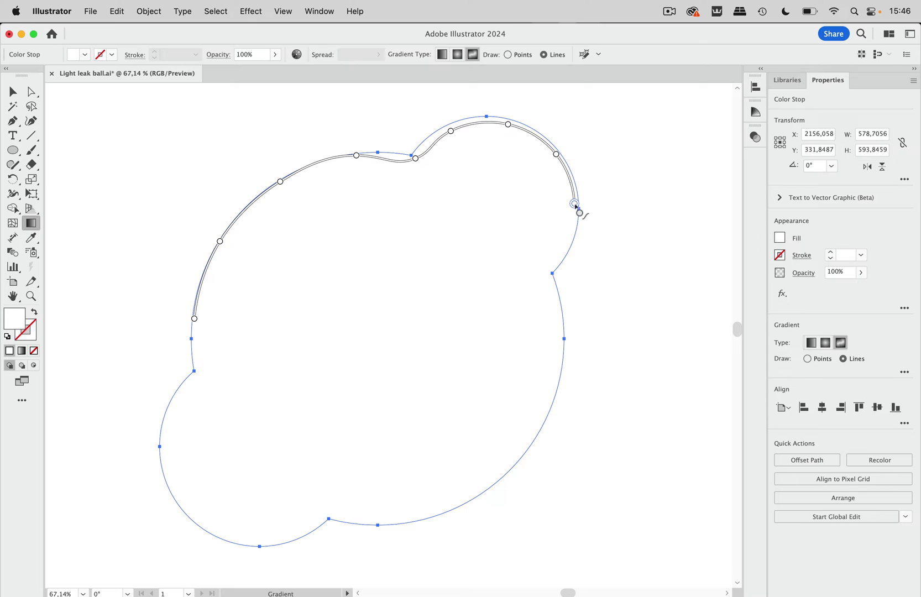
pyautogui.click(561, 256)
pyautogui.click(548, 275)
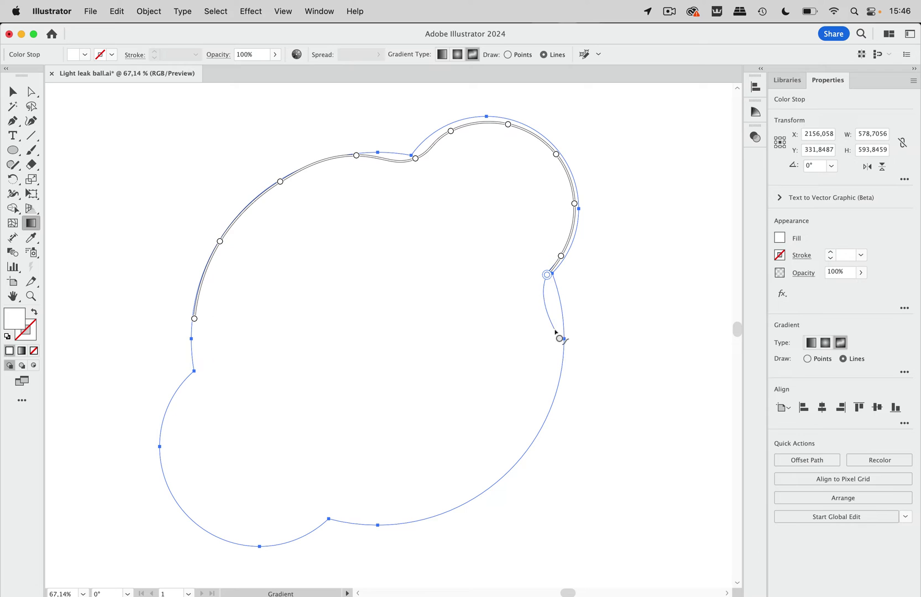
pyautogui.click(559, 336)
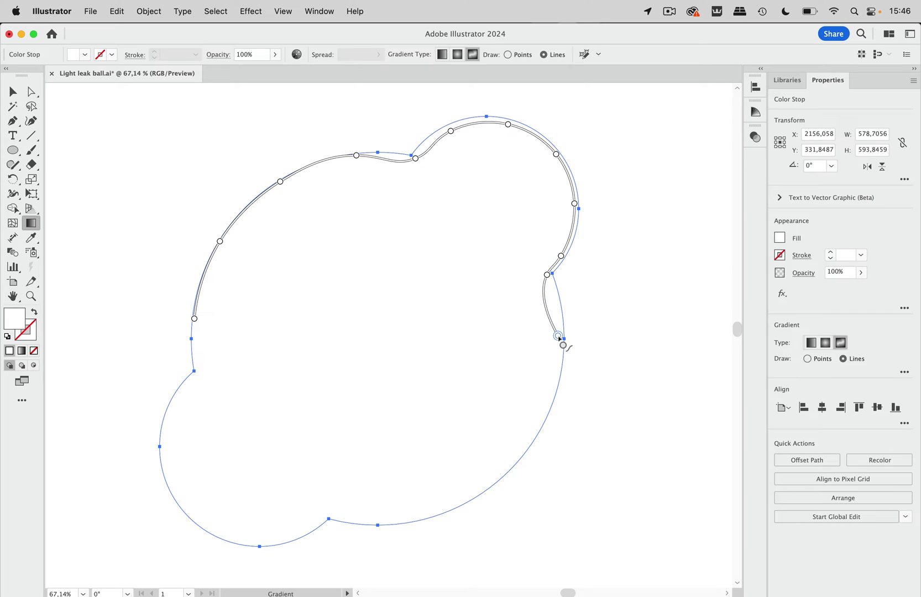
pyautogui.click(552, 395)
pyautogui.click(521, 453)
pyautogui.click(470, 498)
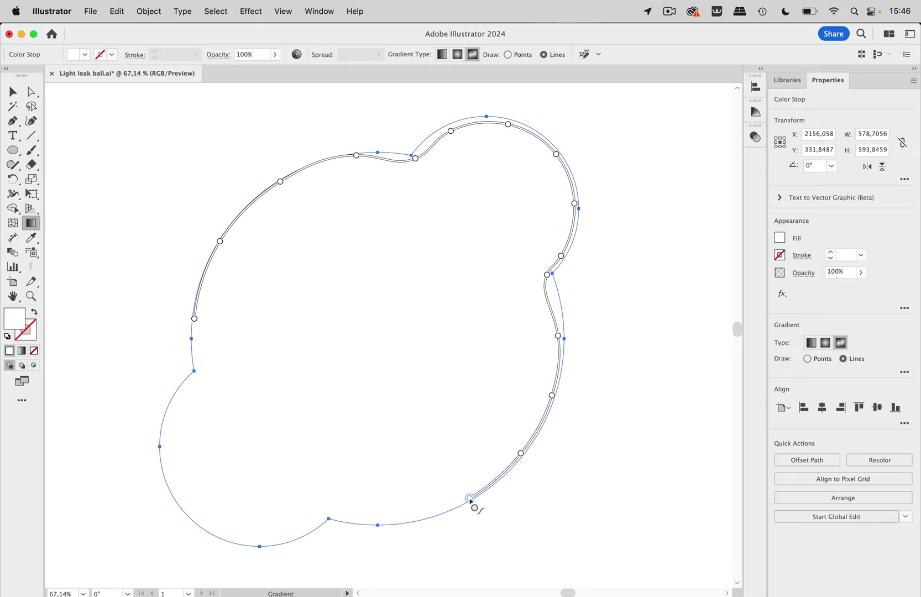
pyautogui.click(392, 520)
pyautogui.click(326, 514)
pyautogui.click(298, 529)
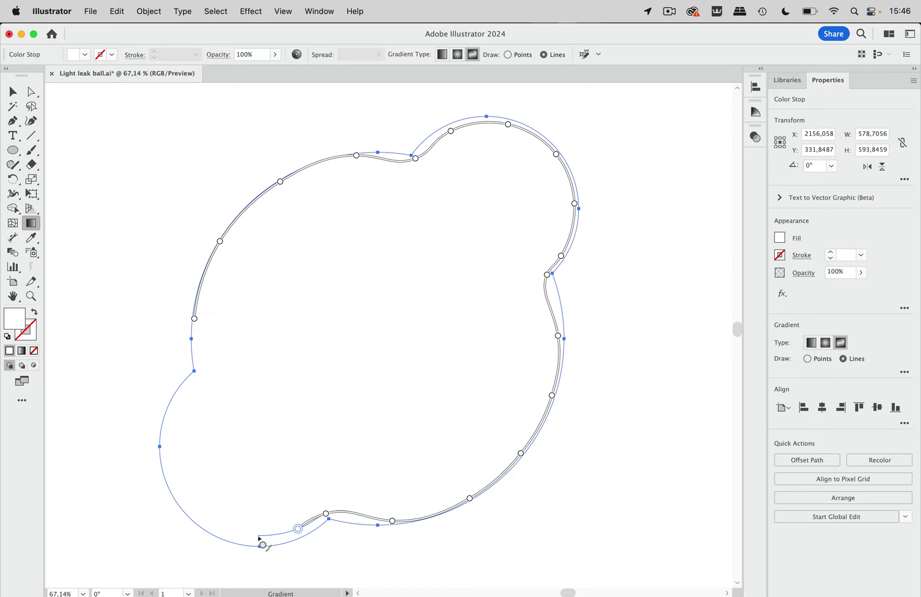
pyautogui.click(208, 504)
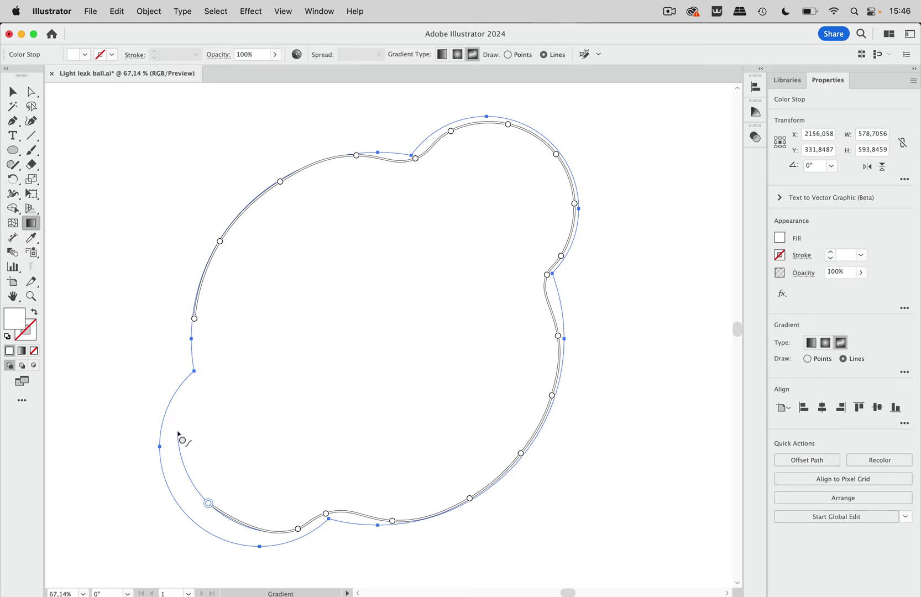
pyautogui.click(177, 431)
pyautogui.click(197, 377)
pyautogui.click(197, 355)
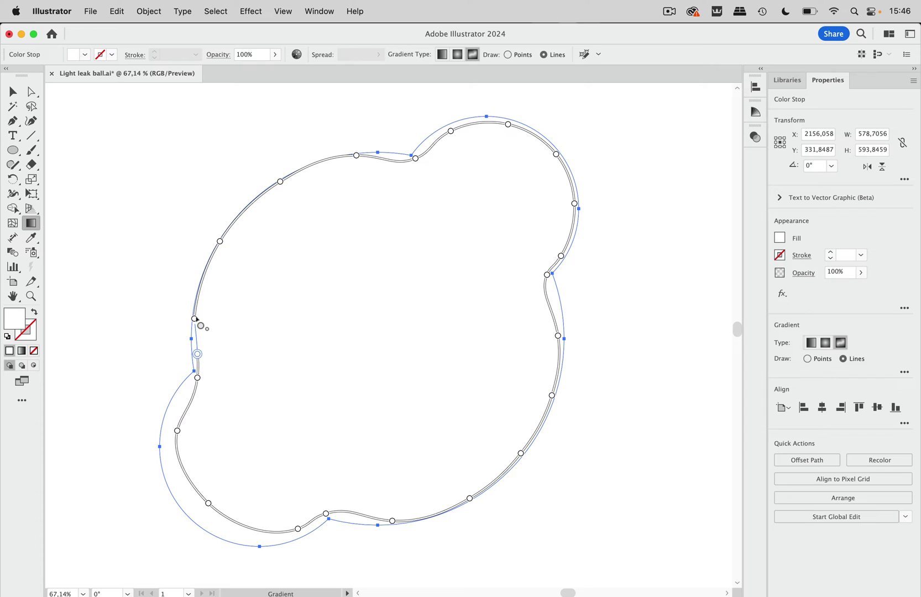
pyautogui.click(194, 319)
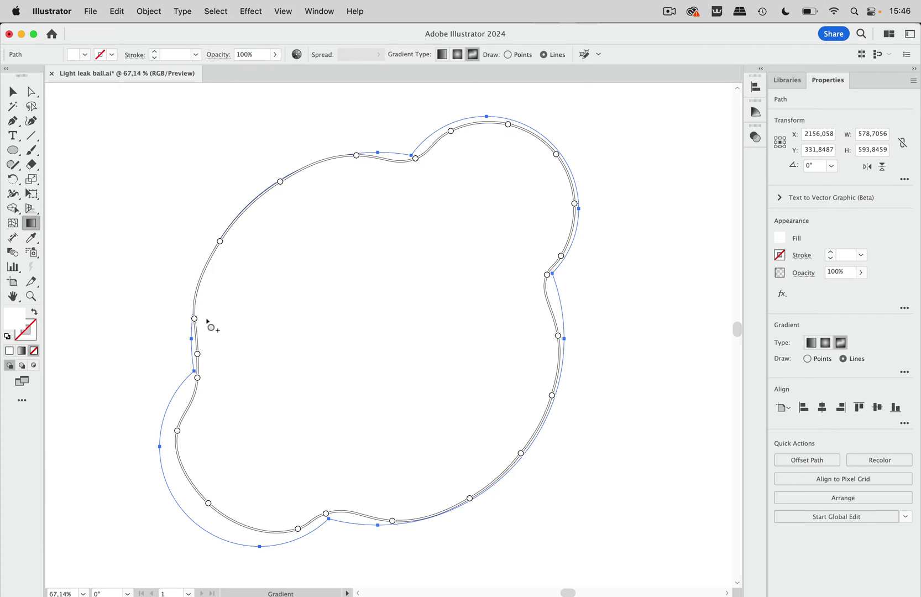
# Nudge the lower-left, bottom, top and right edge stops slightly inward.
pyautogui.moveTo(177, 431); pyautogui.dragTo(188, 418)
pyautogui.moveTo(297, 532); pyautogui.dragTo(295, 524)
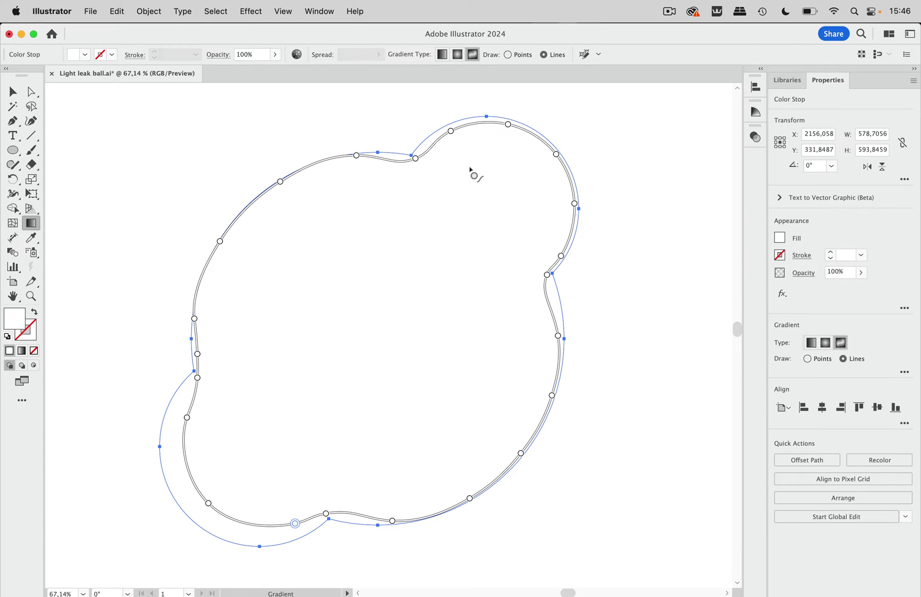
pyautogui.moveTo(452, 132); pyautogui.dragTo(454, 135)
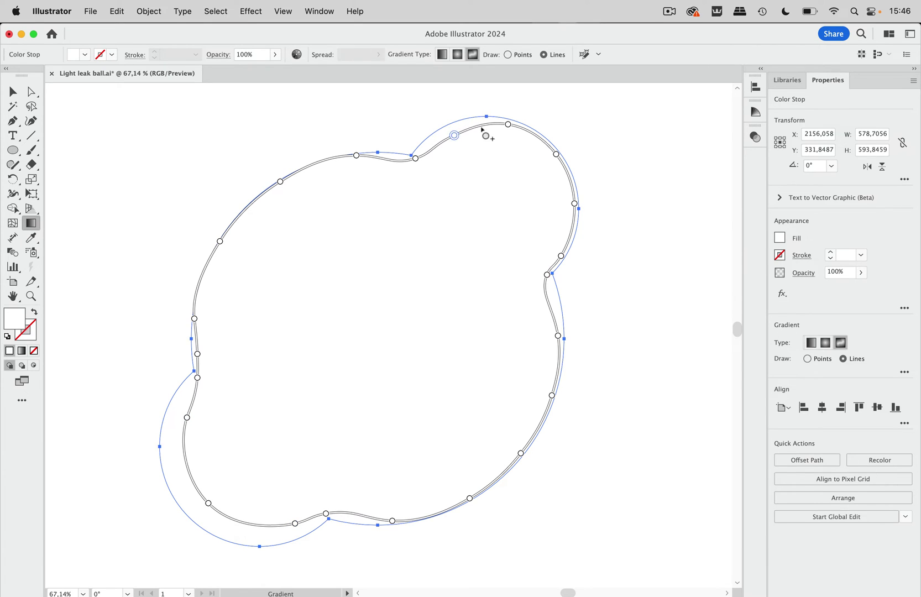
pyautogui.moveTo(508, 125); pyautogui.dragTo(508, 129)
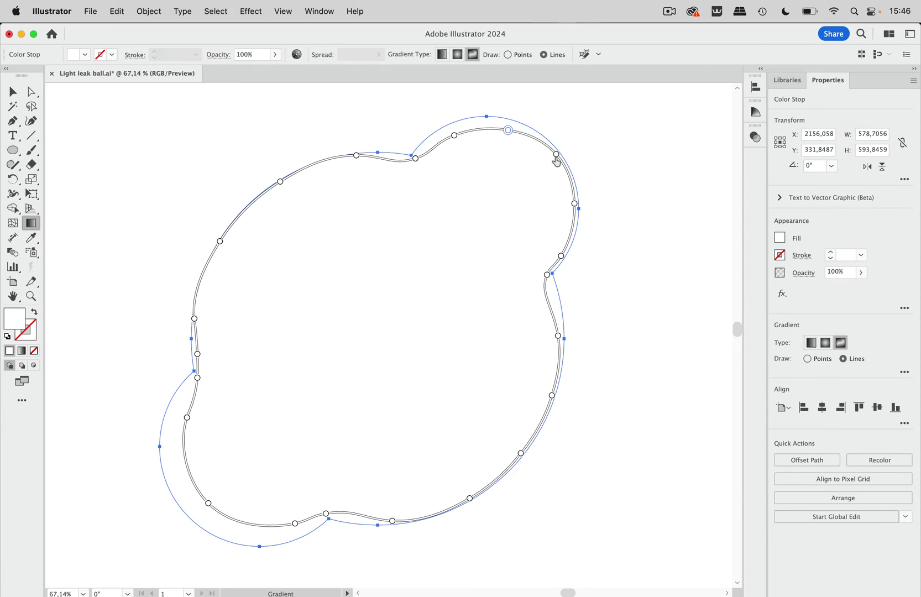
pyautogui.moveTo(556, 156); pyautogui.dragTo(554, 160)
pyautogui.moveTo(575, 204); pyautogui.dragTo(572, 204)
pyautogui.moveTo(561, 256); pyautogui.dragTo(557, 254)
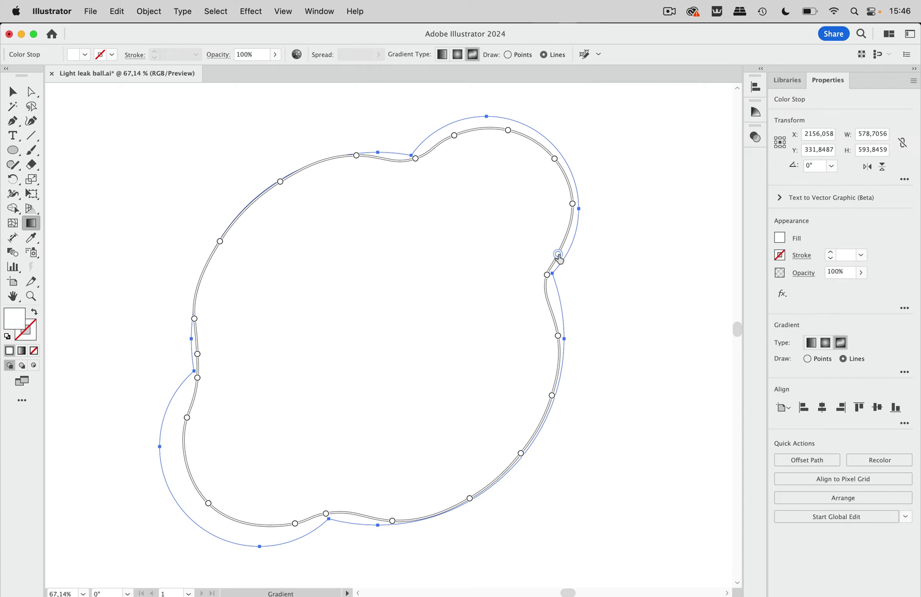
# Start a new black stop line at the blob's top edge.
pyautogui.click(372, 162)
pyautogui.click(780, 238)
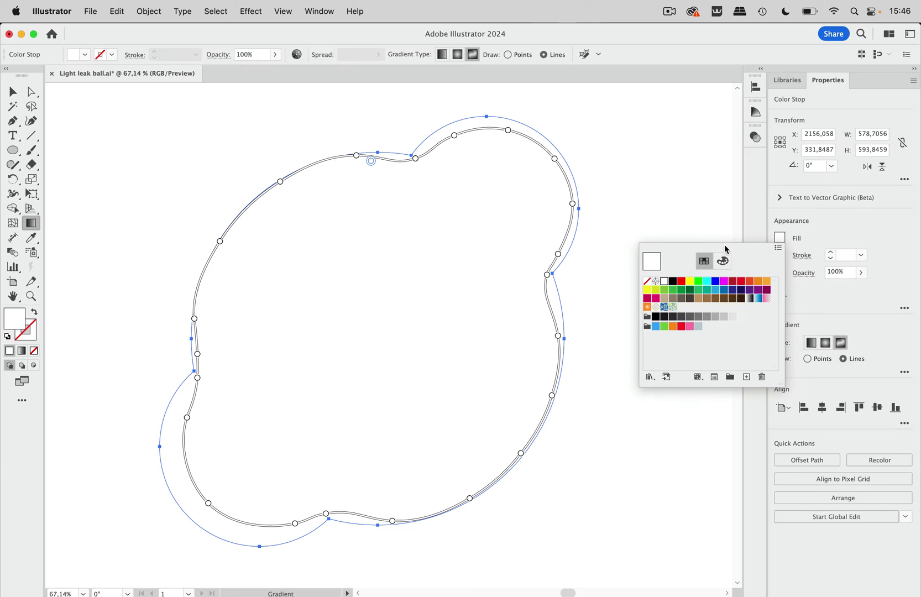
pyautogui.click(673, 282)
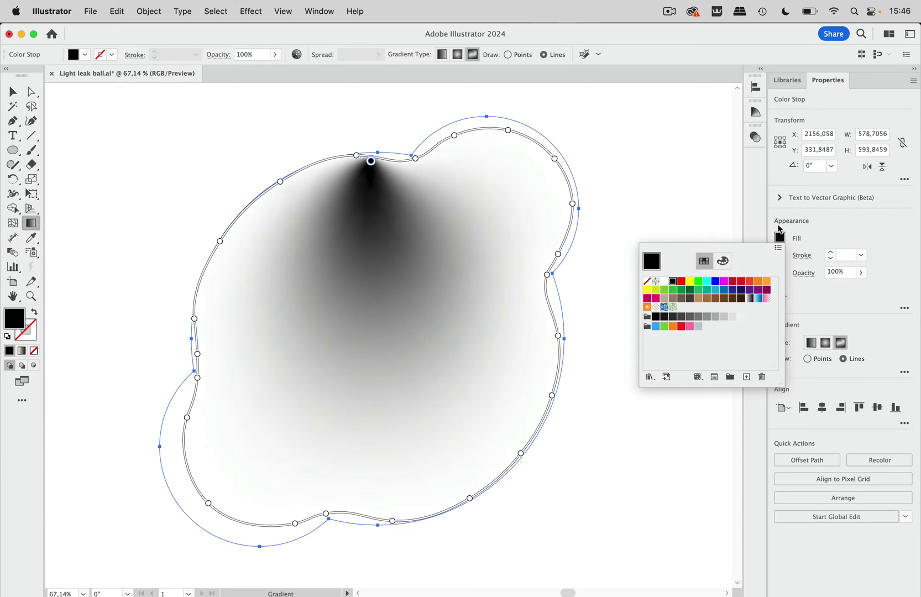
pyautogui.click(371, 162)
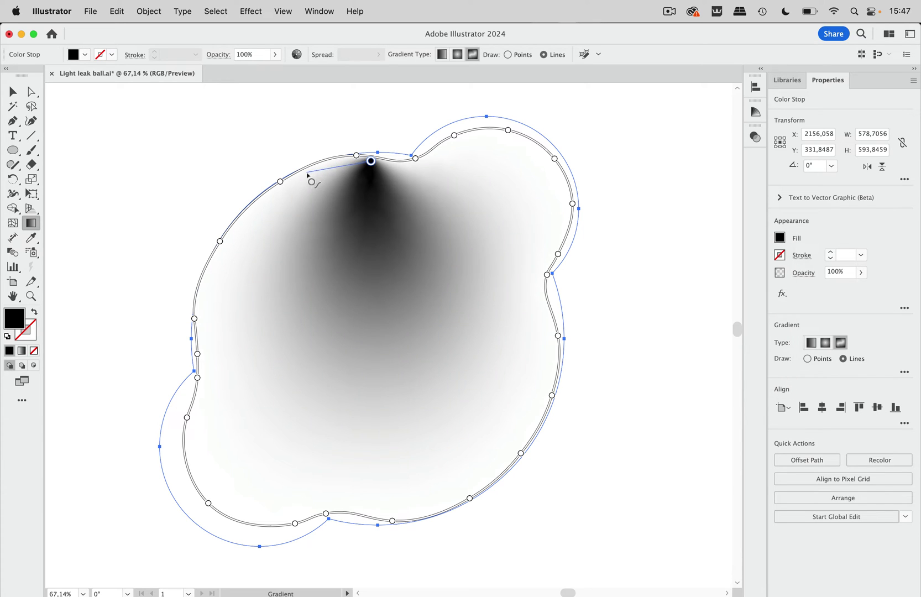
# Add black stops around the inner edge and close the line back at the top stop.
pyautogui.click(307, 172)
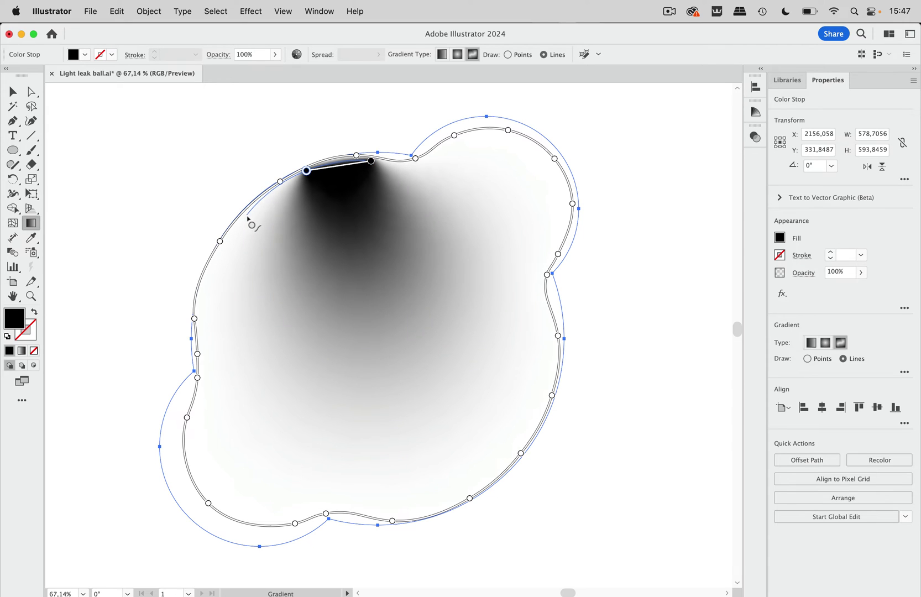
pyautogui.click(247, 216)
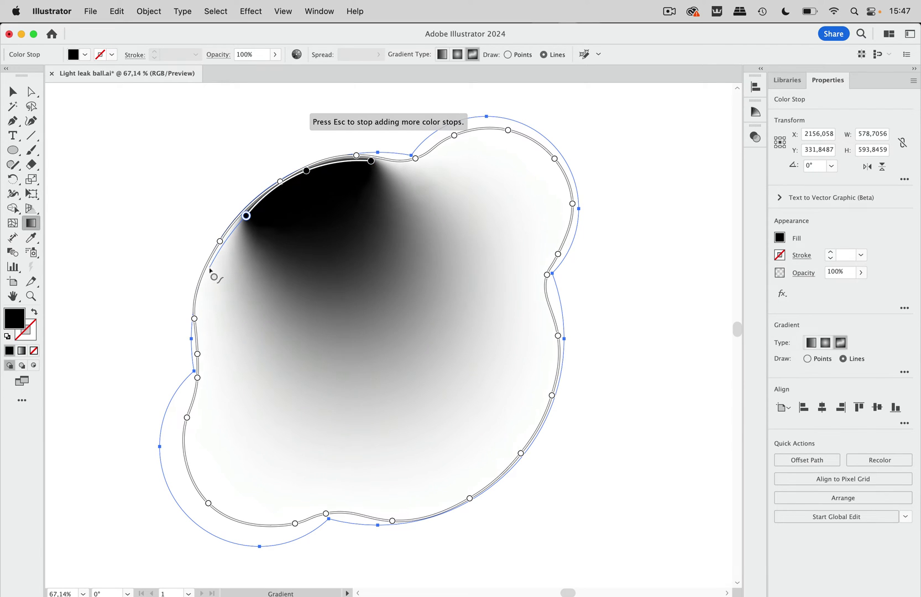
pyautogui.click(209, 268)
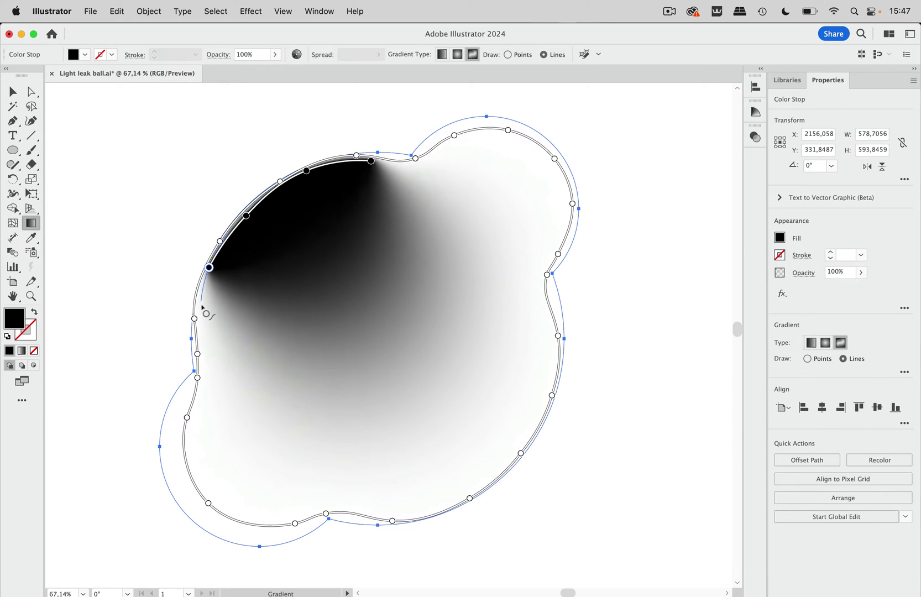
pyautogui.click(200, 338)
pyautogui.click(206, 387)
pyautogui.click(230, 437)
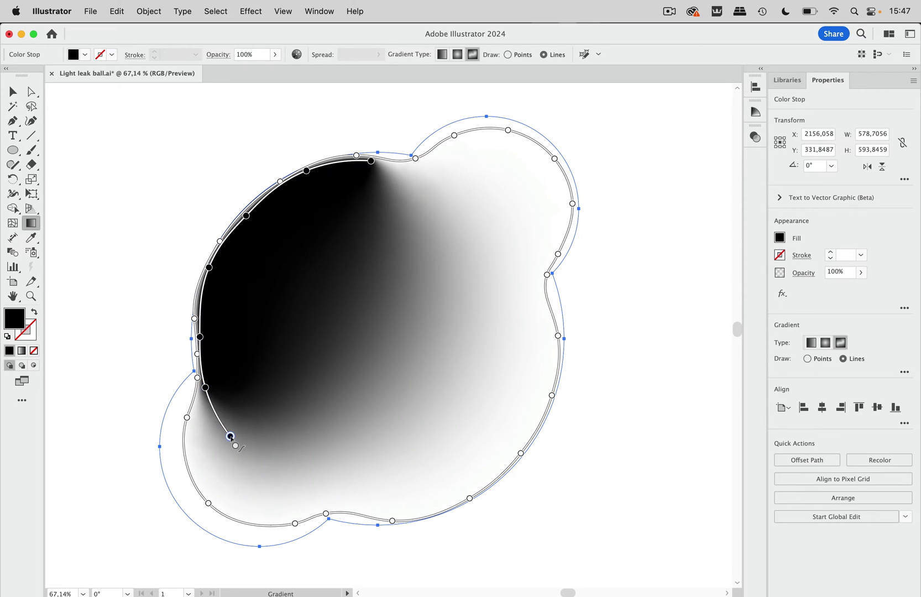
pyautogui.click(293, 492)
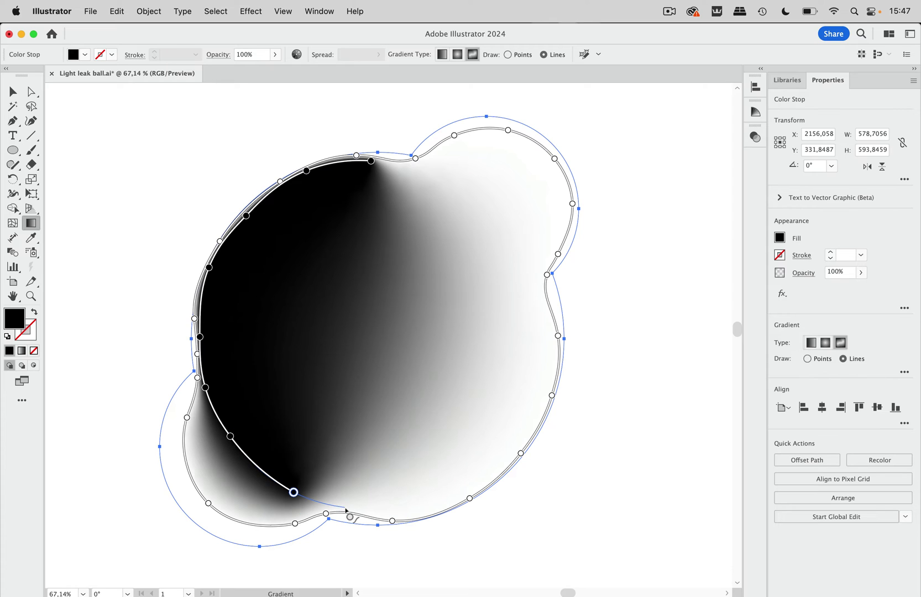
pyautogui.click(345, 508)
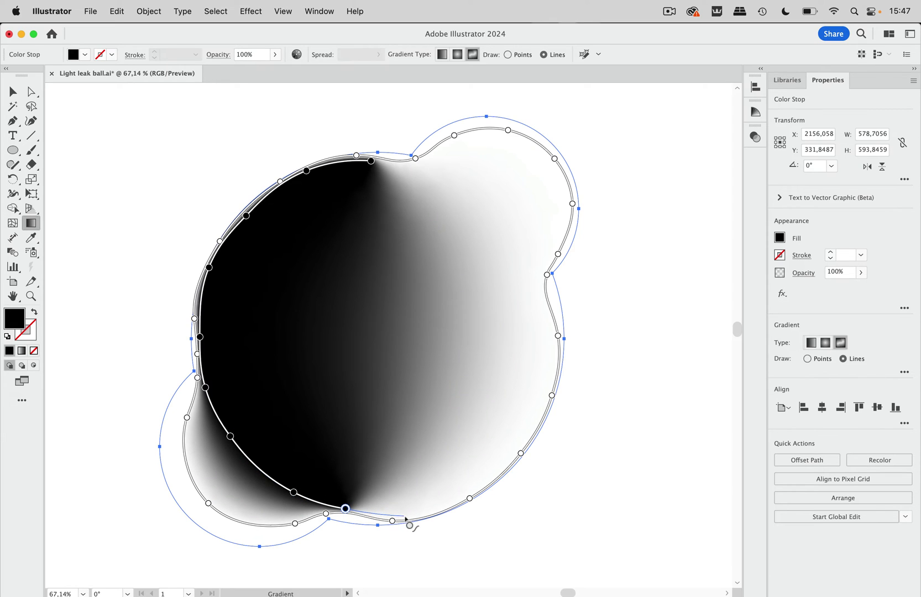
pyautogui.click(412, 517)
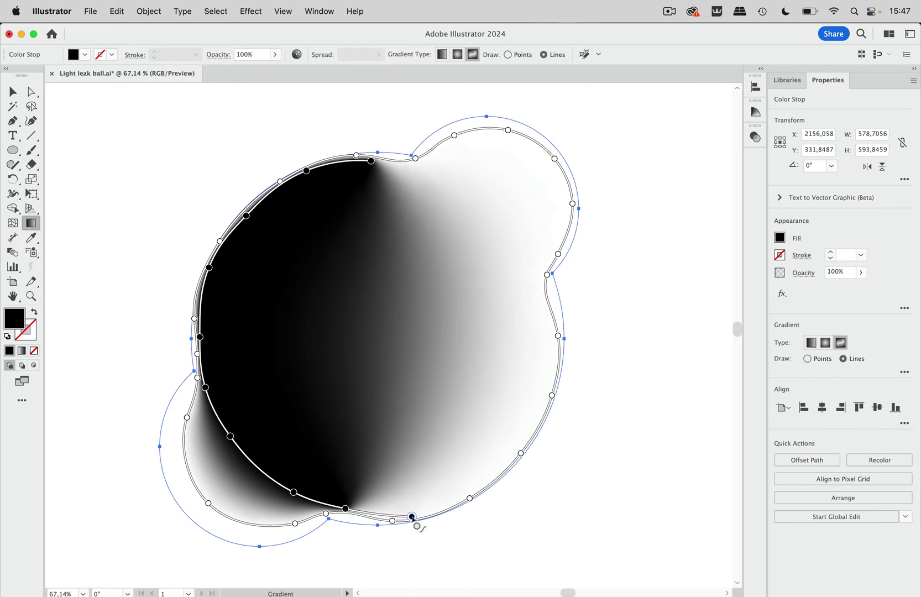
pyautogui.click(476, 487)
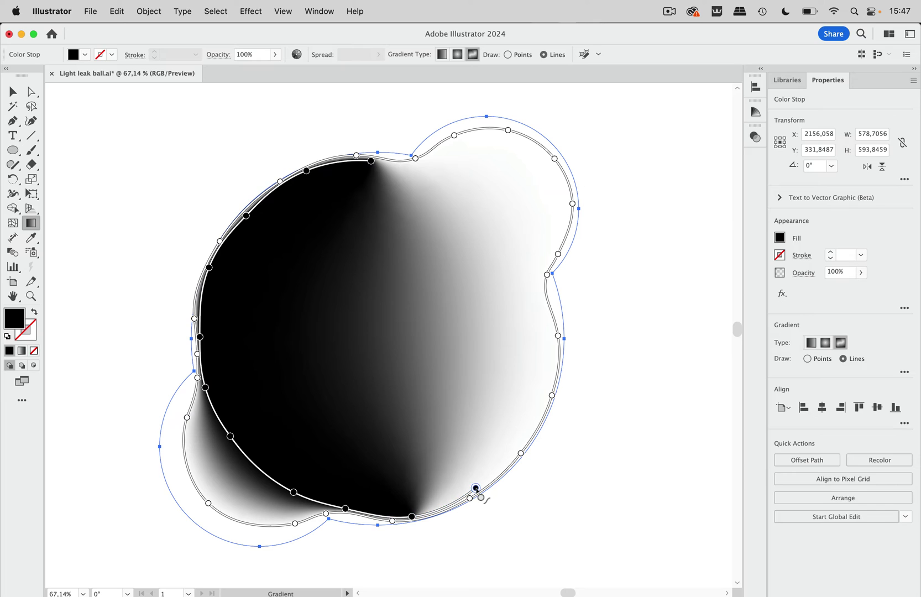
pyautogui.click(533, 429)
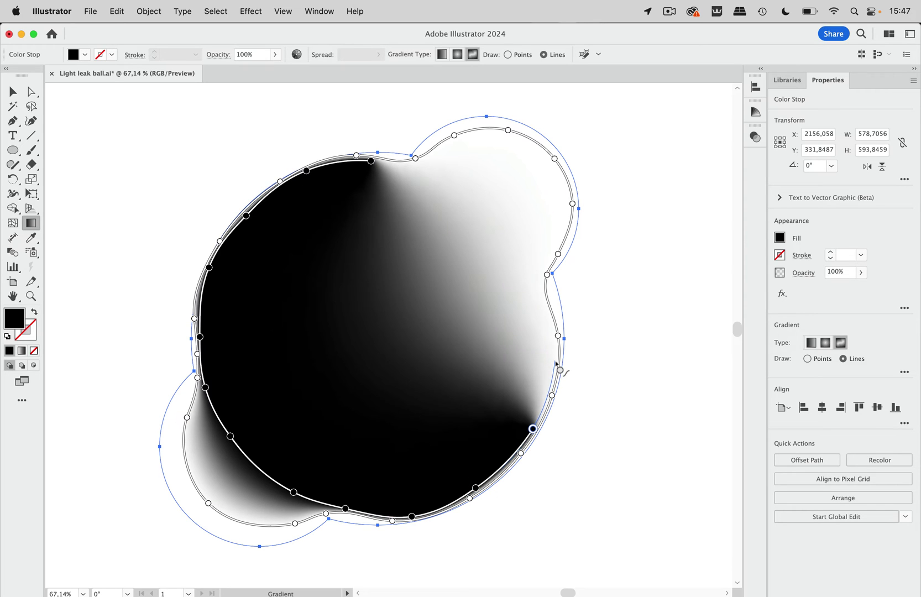
pyautogui.click(555, 361)
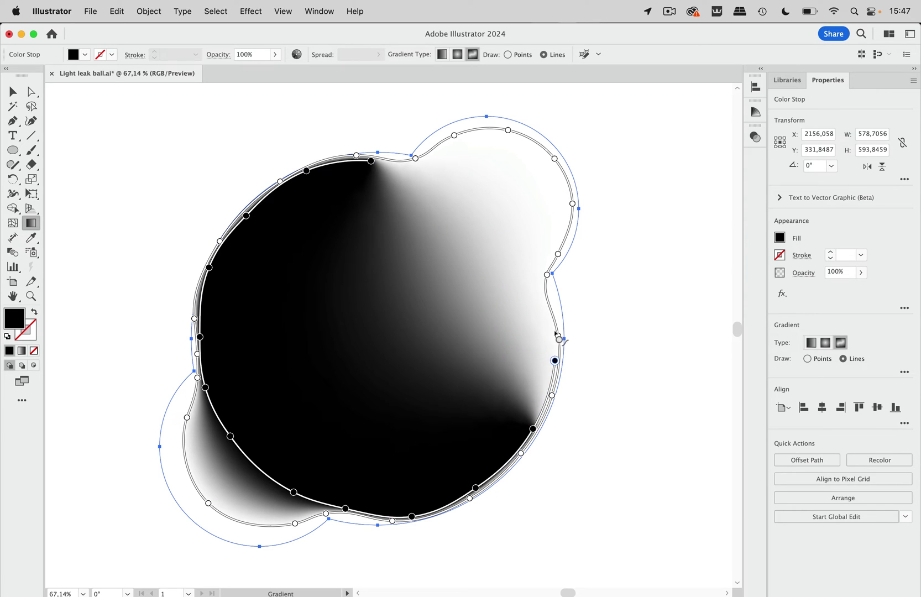
pyautogui.click(544, 303)
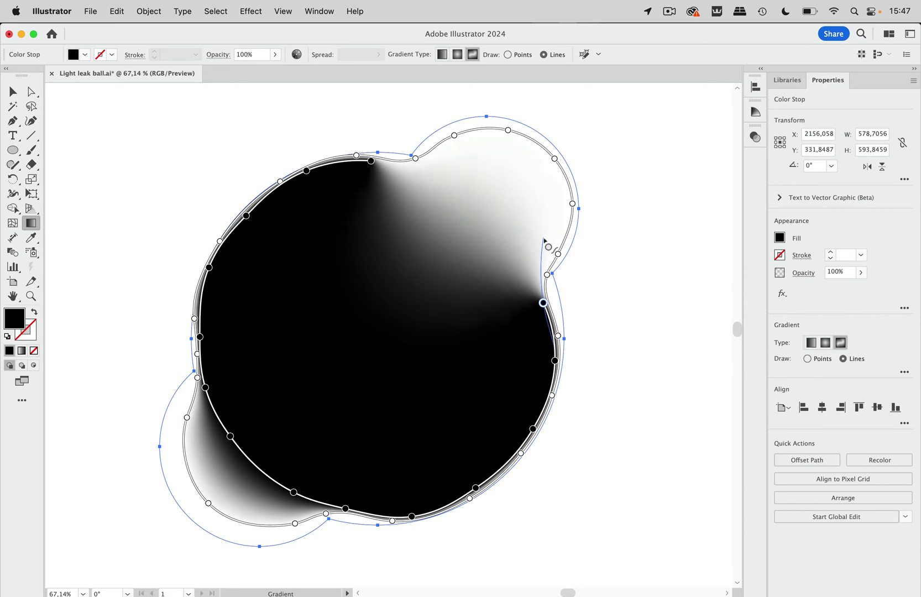
pyautogui.click(508, 239)
pyautogui.click(460, 198)
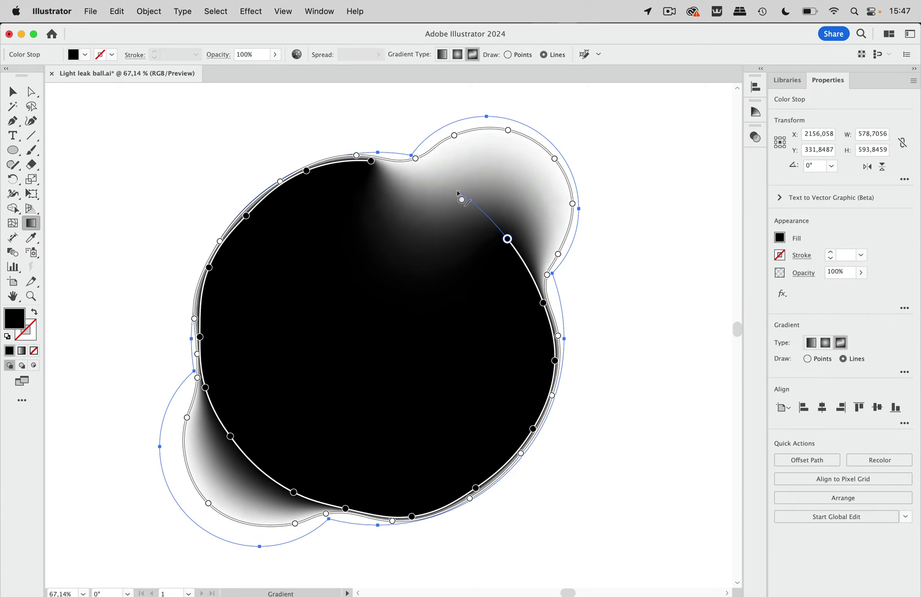
pyautogui.click(443, 180)
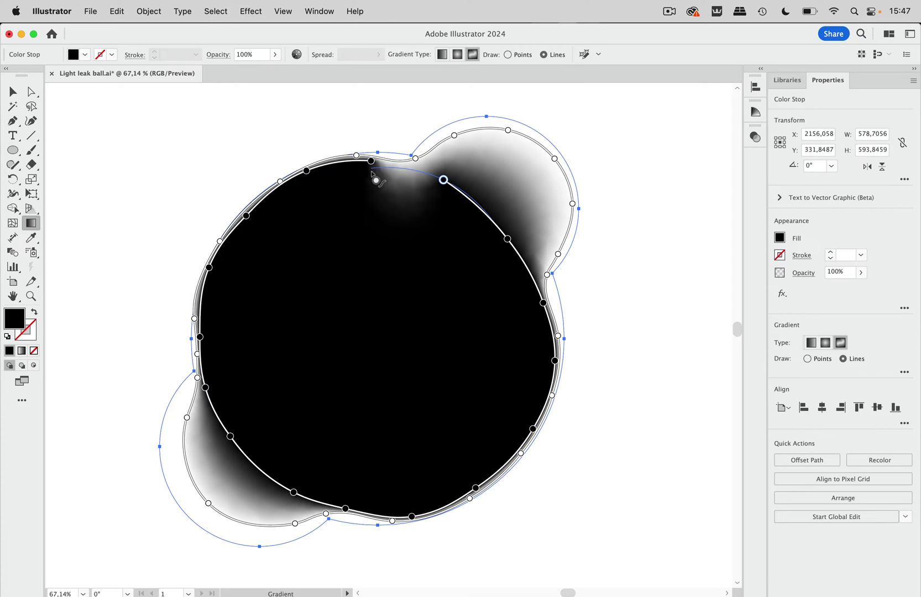
pyautogui.click(371, 162)
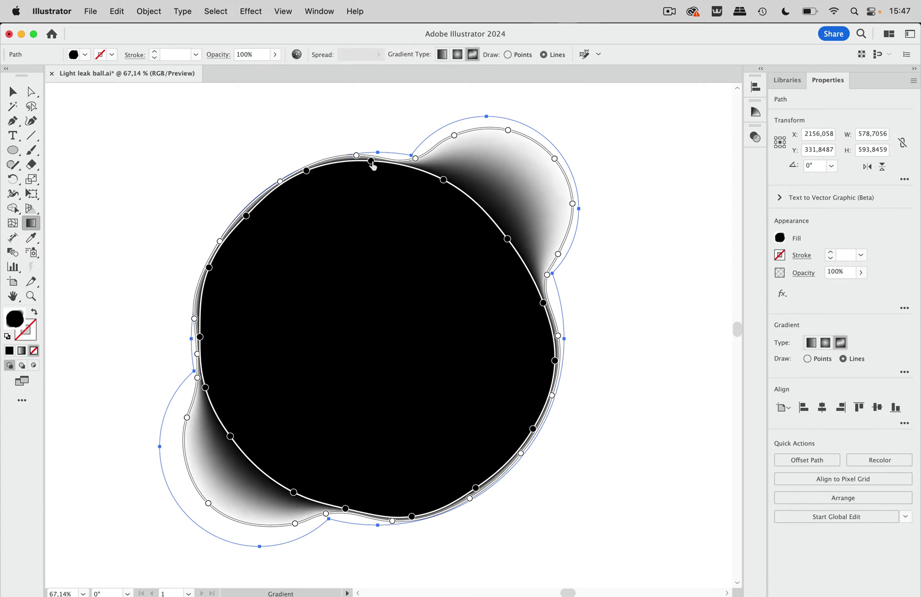
# Deselect to preview the gradient, then reselect the blob with the Gradient tool.
pyautogui.press('v')
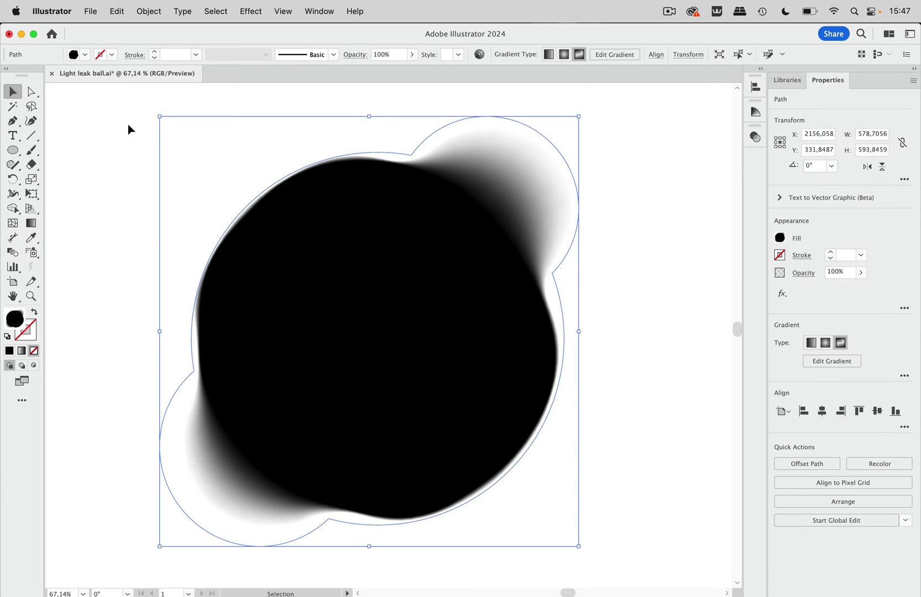
pyautogui.click(174, 132)
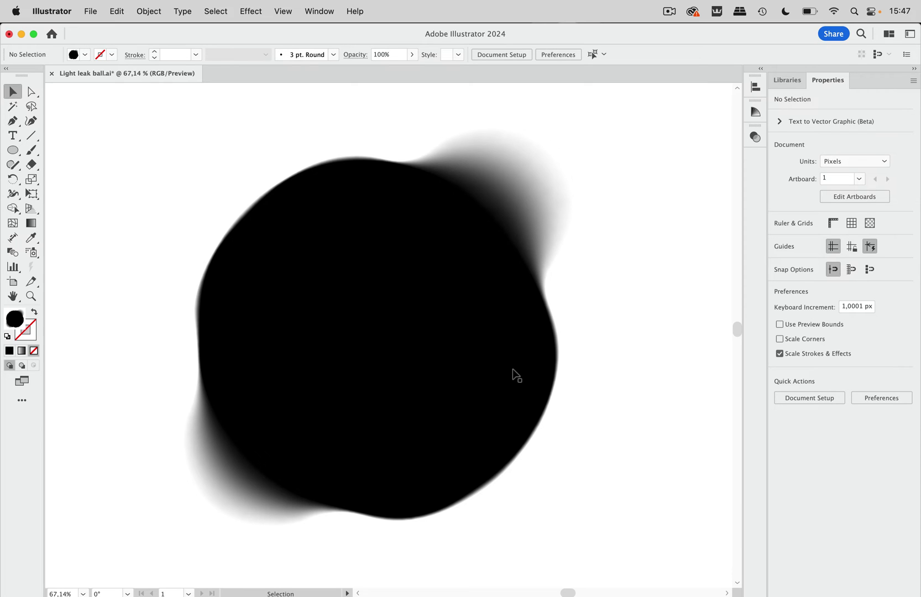
pyautogui.click(483, 350)
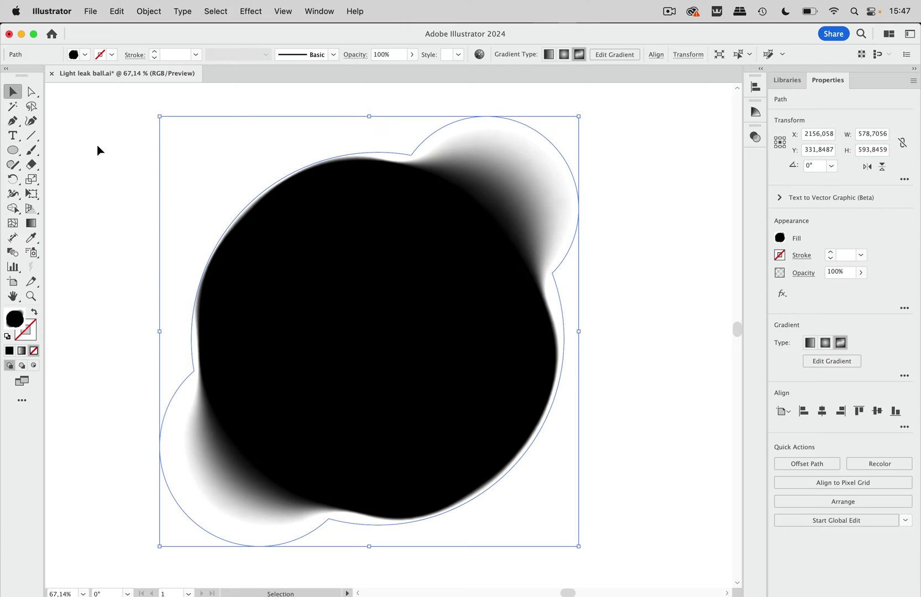
pyautogui.click(31, 223)
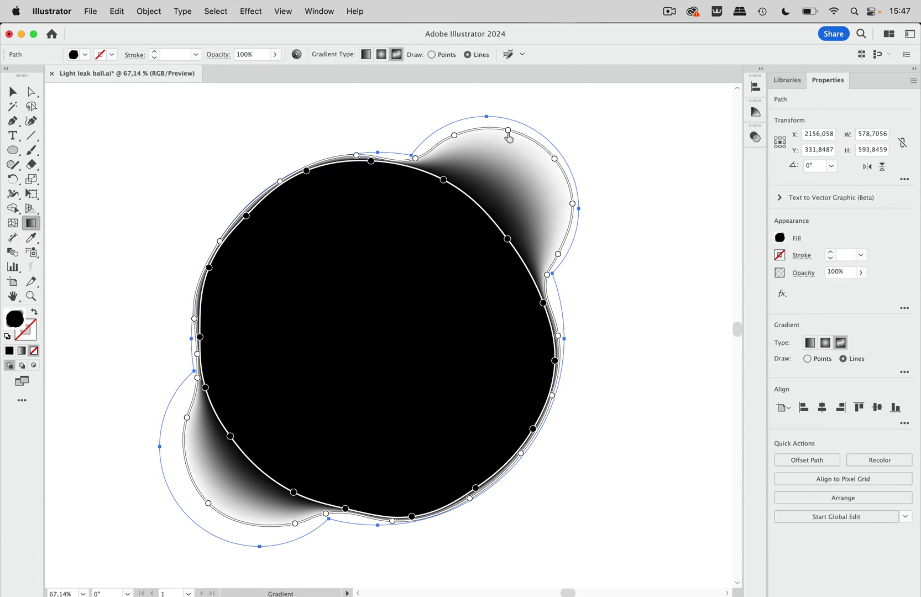
# Drag the upper-right and right-lobe stops inward and adjust the inner-line stops.
pyautogui.moveTo(509, 131)
pyautogui.mouseDown()
pyautogui.moveTo(502, 146)
pyautogui.moveTo(454, 137)
pyautogui.moveTo(452, 154)
pyautogui.mouseUp()
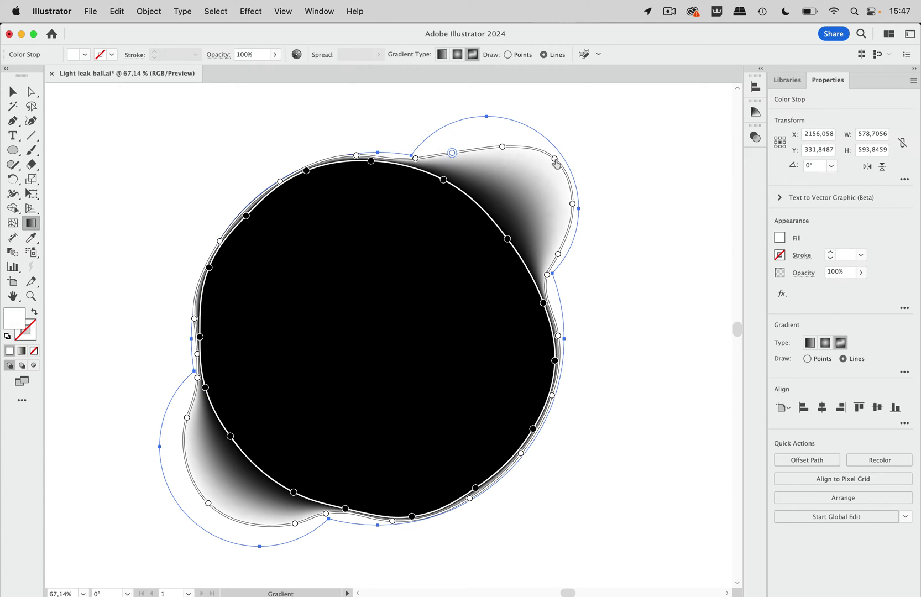
pyautogui.moveTo(554, 159); pyautogui.dragTo(539, 167)
pyautogui.moveTo(571, 201); pyautogui.dragTo(554, 205)
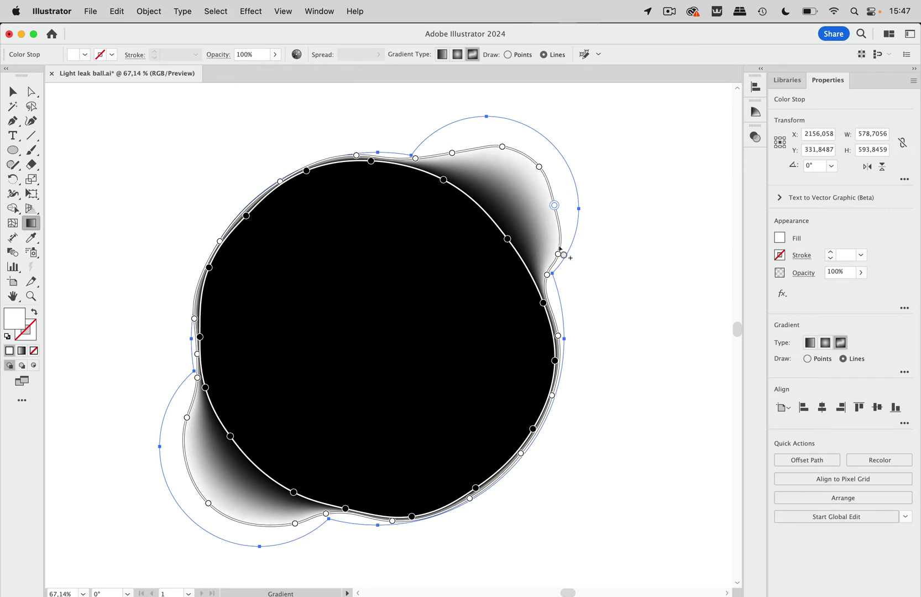
pyautogui.moveTo(558, 255)
pyautogui.mouseDown()
pyautogui.moveTo(551, 250)
pyautogui.moveTo(551, 260)
pyautogui.mouseUp()
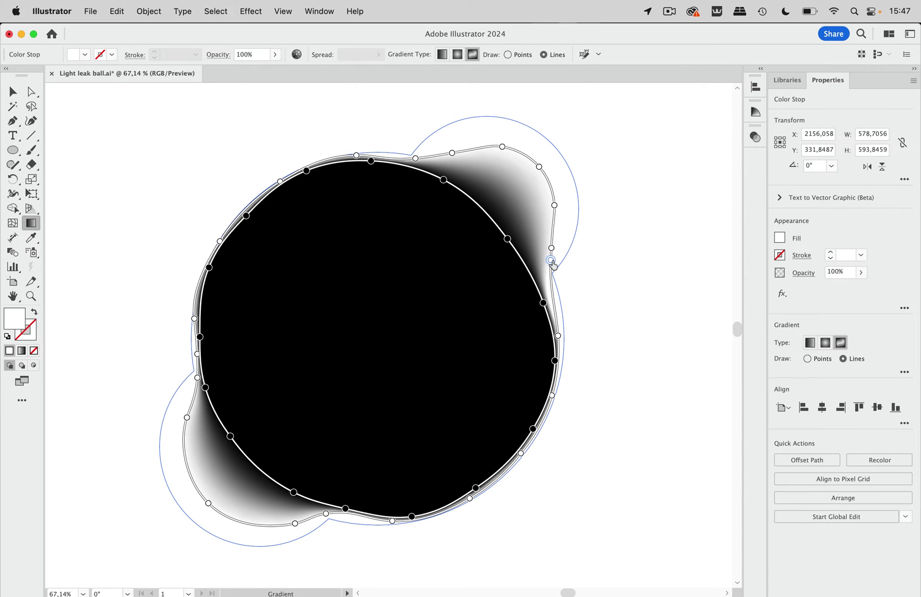
pyautogui.click(559, 318)
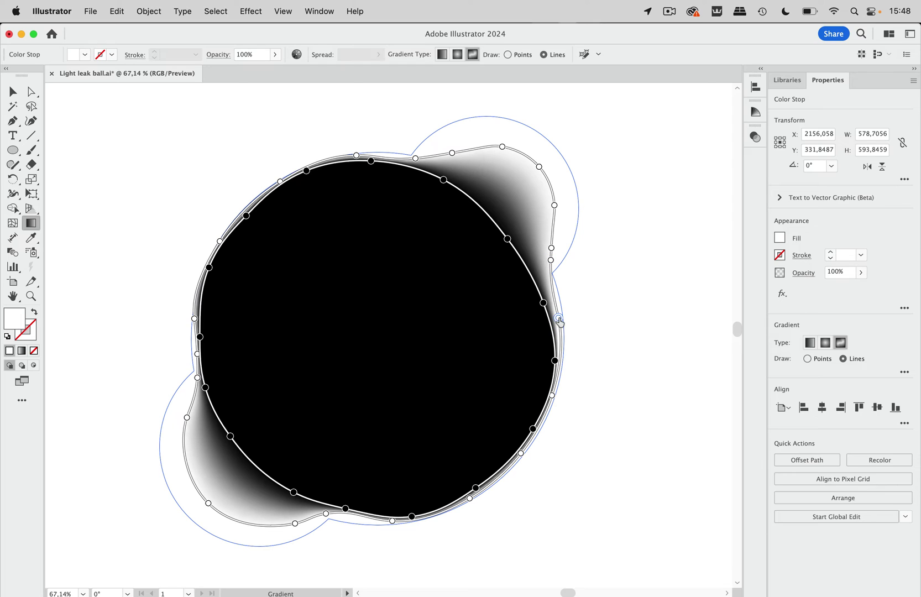
pyautogui.moveTo(544, 303); pyautogui.dragTo(546, 284)
pyautogui.moveTo(507, 239); pyautogui.dragTo(504, 222)
pyautogui.moveTo(444, 179)
pyautogui.mouseDown()
pyautogui.moveTo(426, 156)
pyautogui.moveTo(377, 161)
pyautogui.mouseUp()
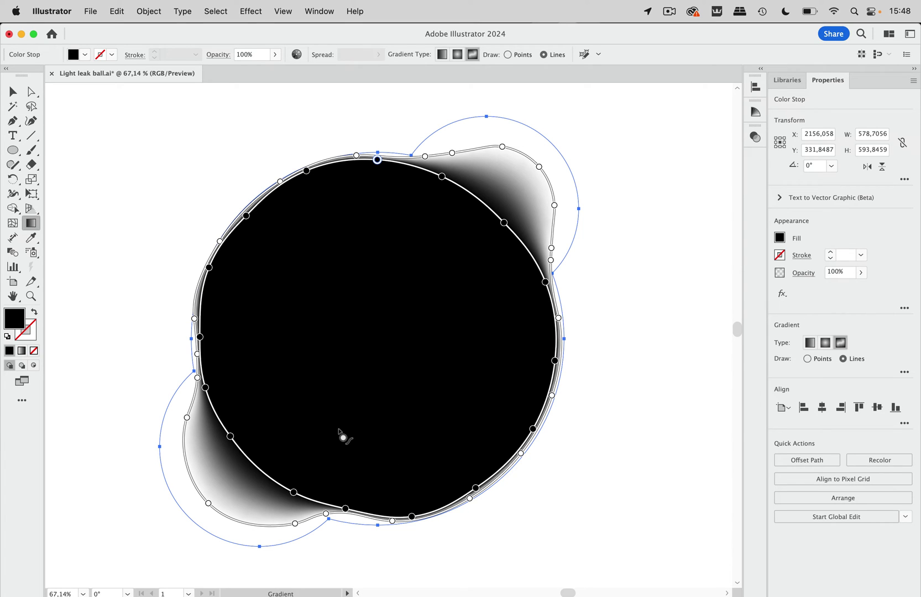
# Draw a closed loop of dark-grey gradient stops around the blob's centre.
pyautogui.click(272, 341)
pyautogui.click(779, 238)
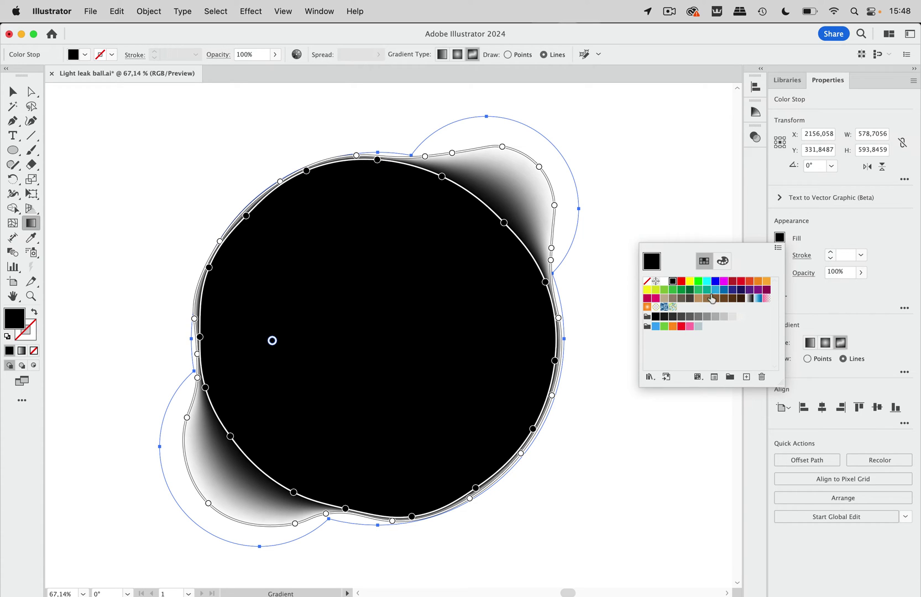
pyautogui.click(674, 319)
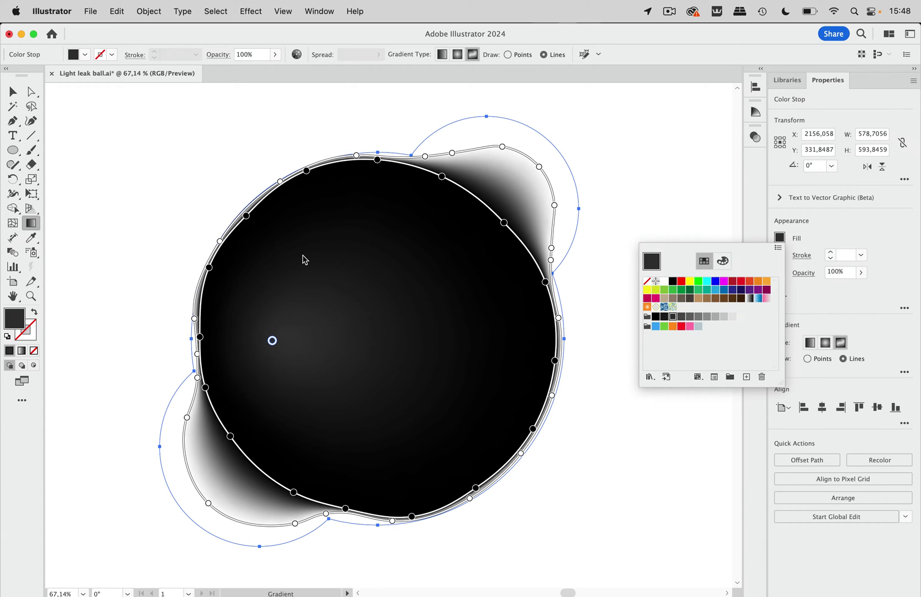
pyautogui.click(273, 339)
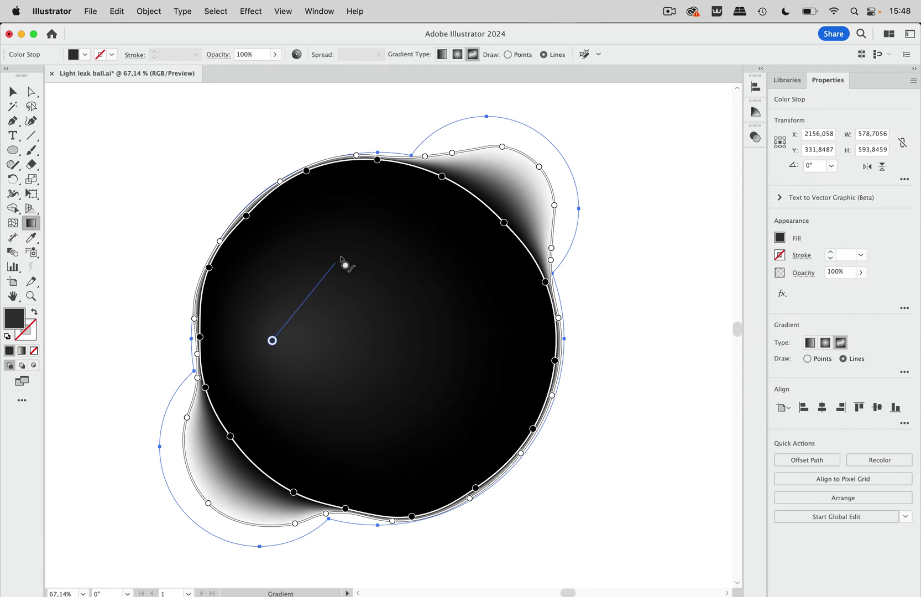
pyautogui.click(334, 247)
pyautogui.click(458, 288)
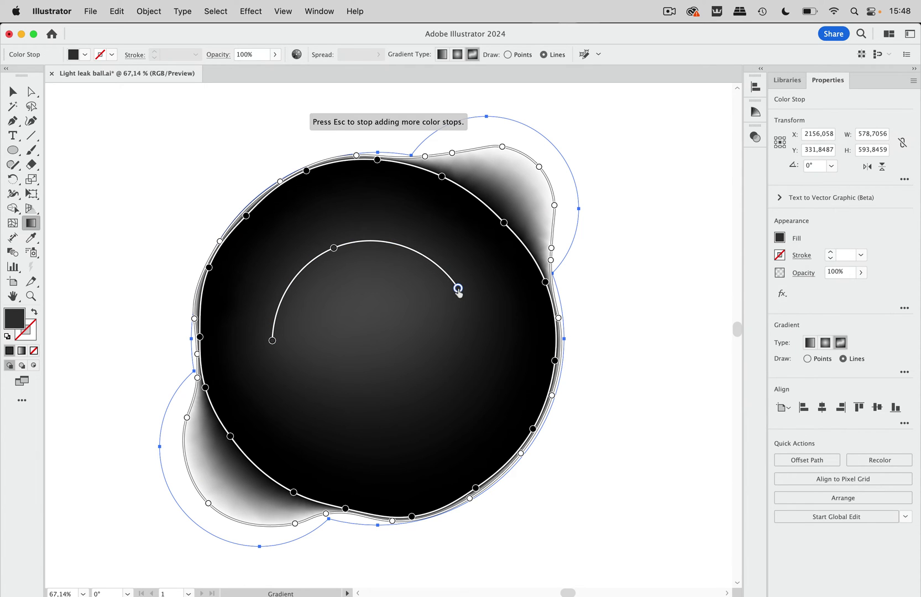
pyautogui.click(438, 399)
pyautogui.click(327, 393)
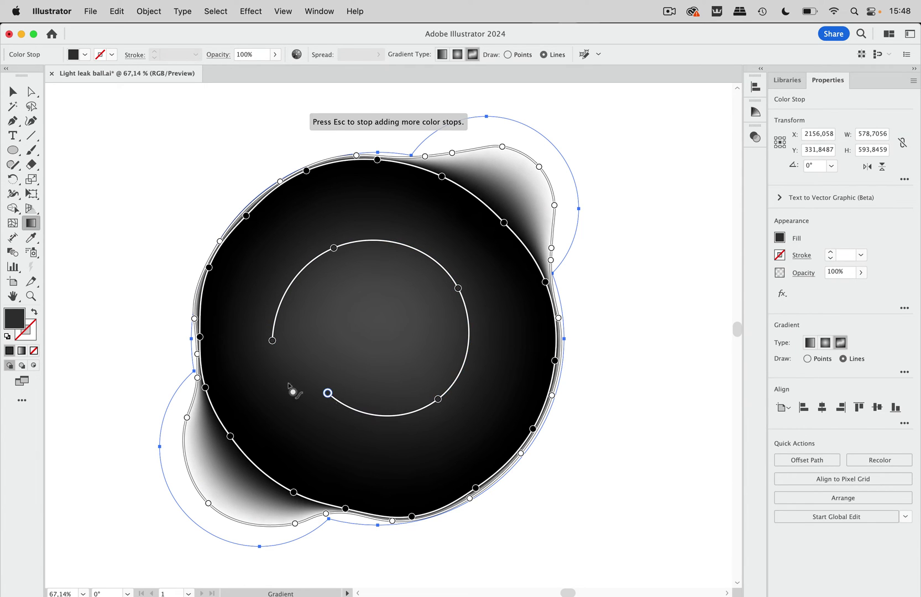
pyautogui.click(273, 341)
pyautogui.moveTo(274, 343); pyautogui.dragTo(299, 339)
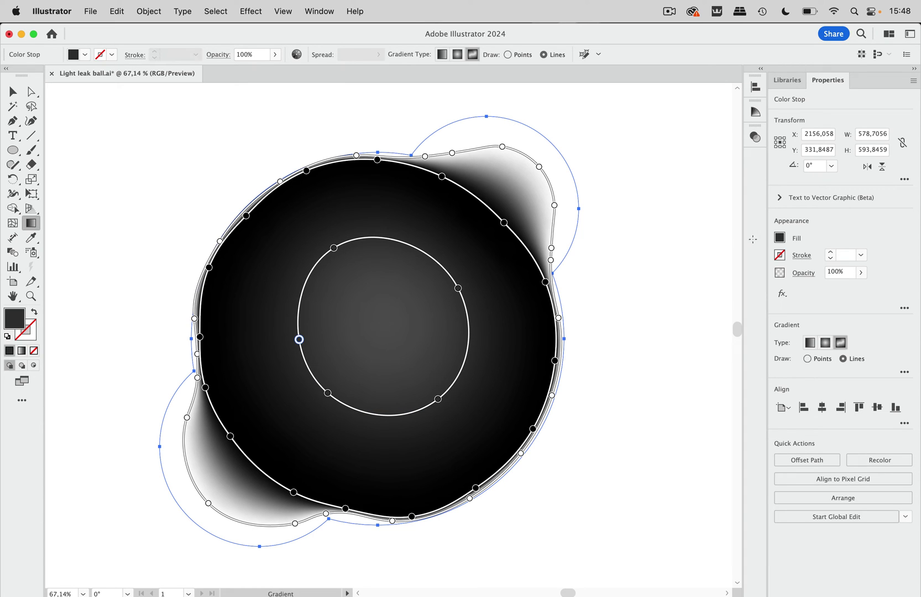
# Darken the first and top inner-ring stops to a deeper grey swatch.
pyautogui.click(779, 238)
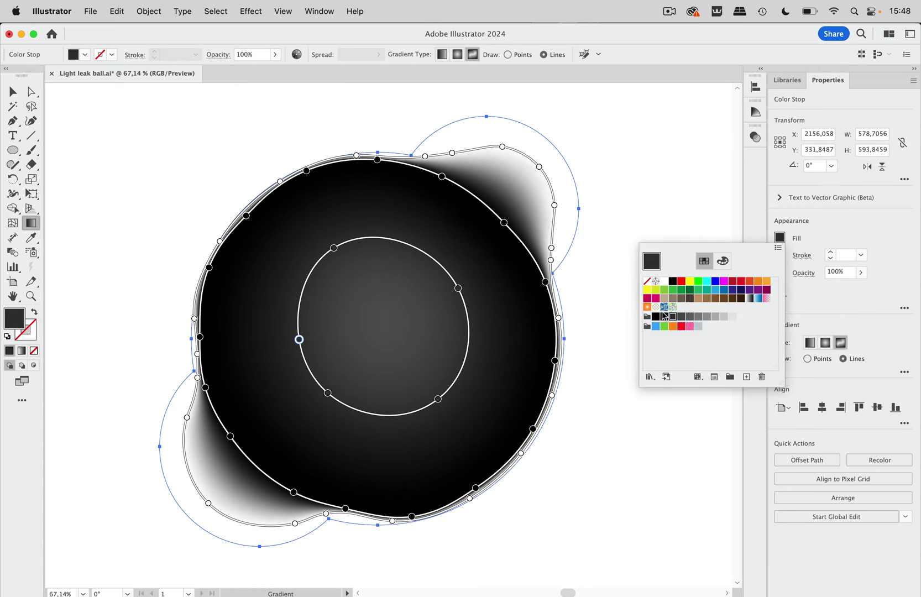
pyautogui.click(665, 320)
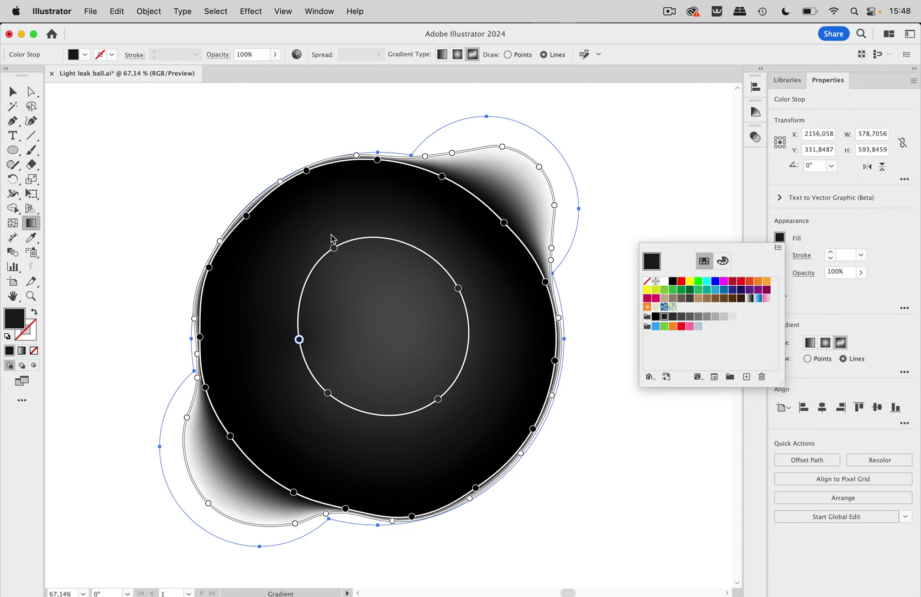
pyautogui.click(336, 254)
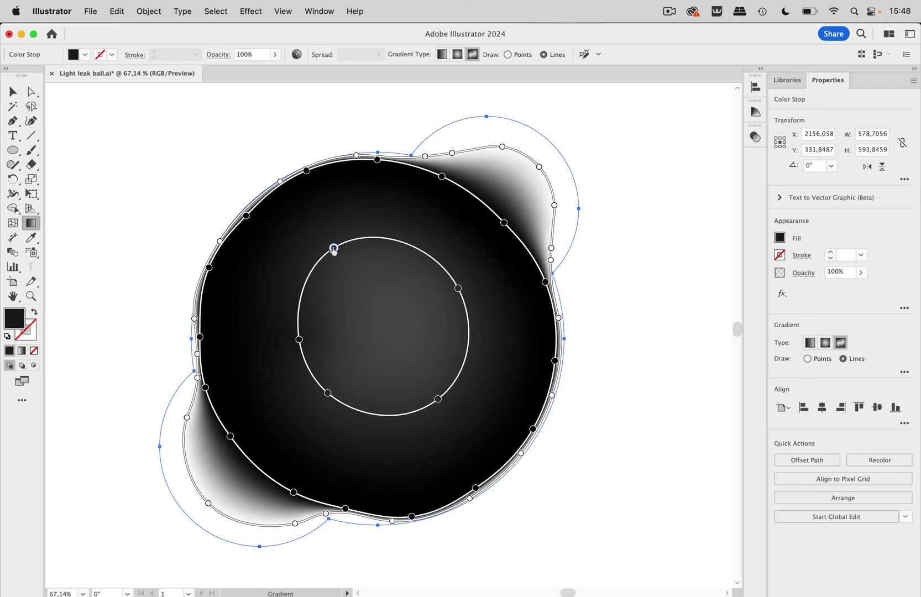
pyautogui.doubleClick(334, 247)
pyautogui.click(178, 312)
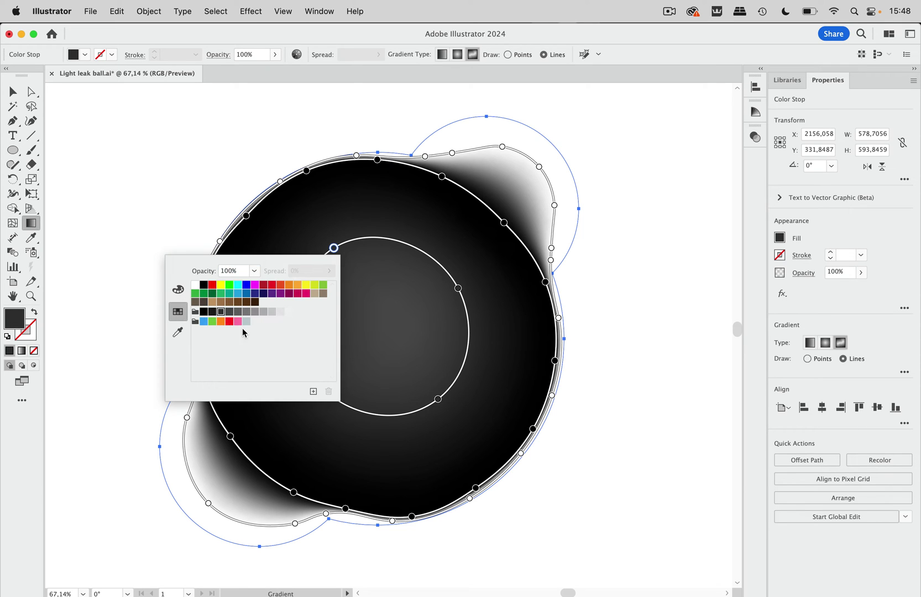
pyautogui.click(240, 314)
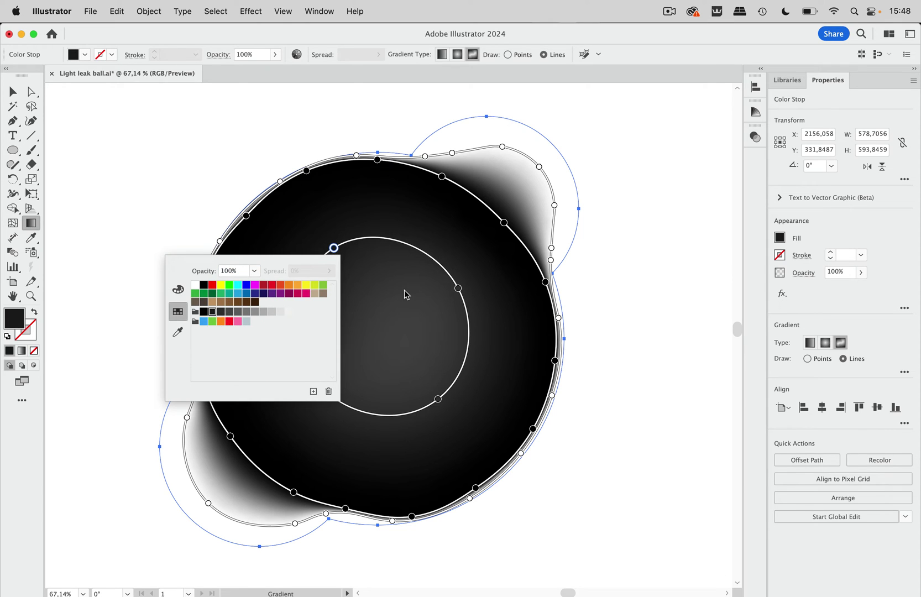
# Darken the right, lower and lower-left inner-ring stops to deeper grey.
pyautogui.click(458, 288)
pyautogui.doubleClick(458, 288)
pyautogui.click(458, 289)
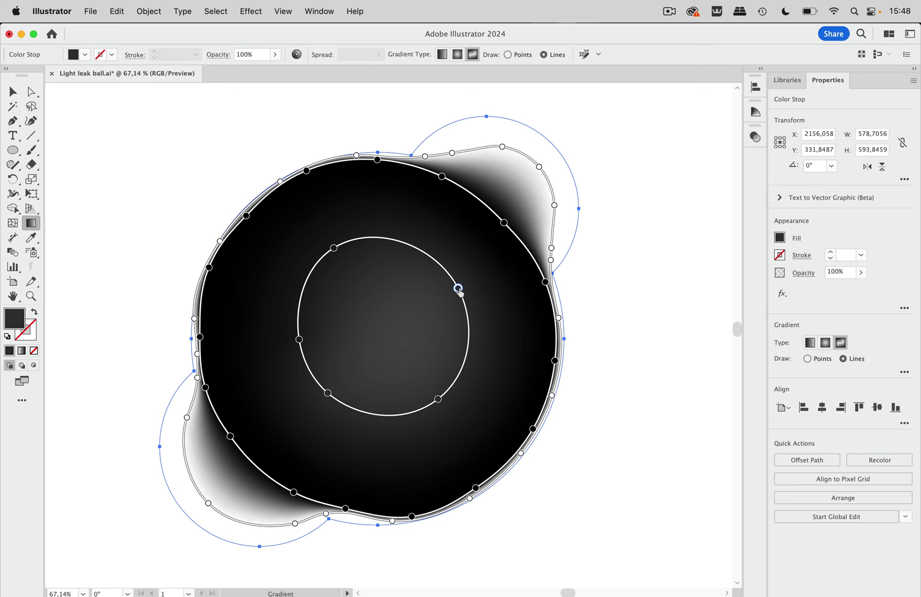
pyautogui.doubleClick(458, 288)
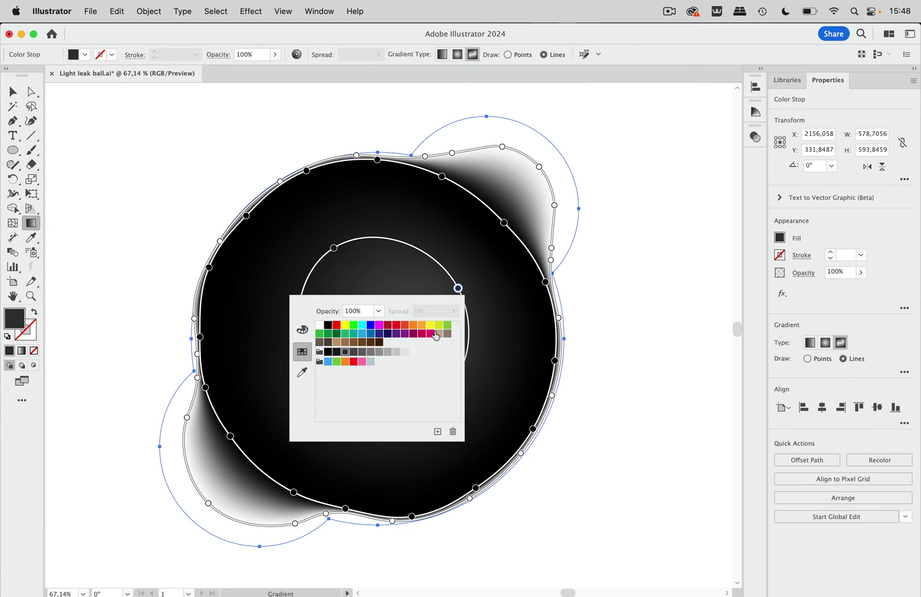
pyautogui.press('Escape')
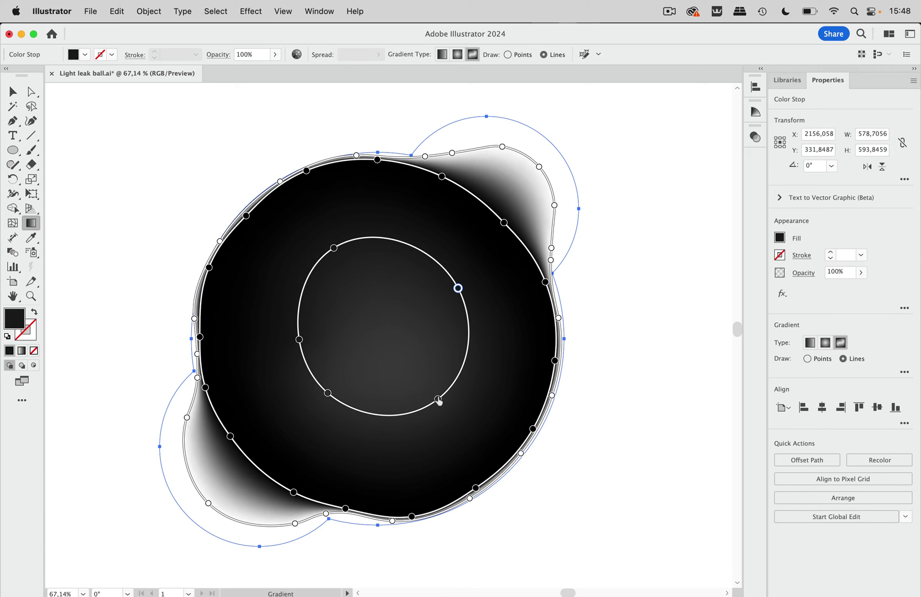
pyautogui.doubleClick(439, 399)
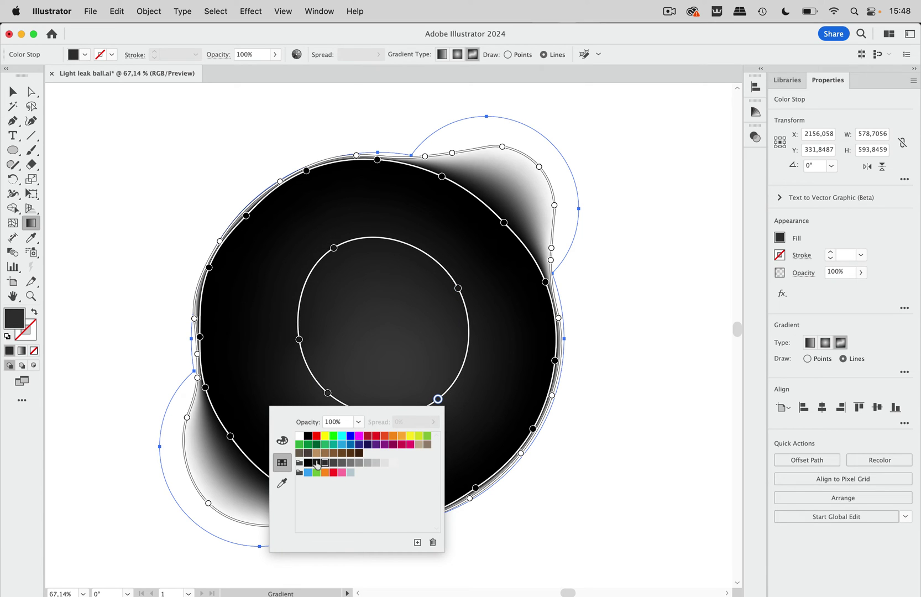
pyautogui.click(317, 463)
pyautogui.click(329, 395)
pyautogui.doubleClick(329, 393)
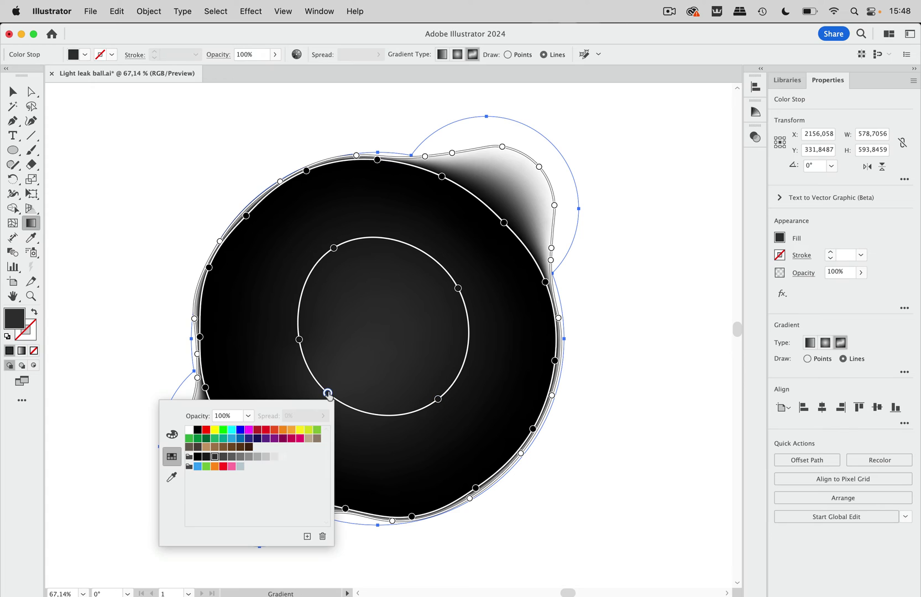
pyautogui.click(206, 456)
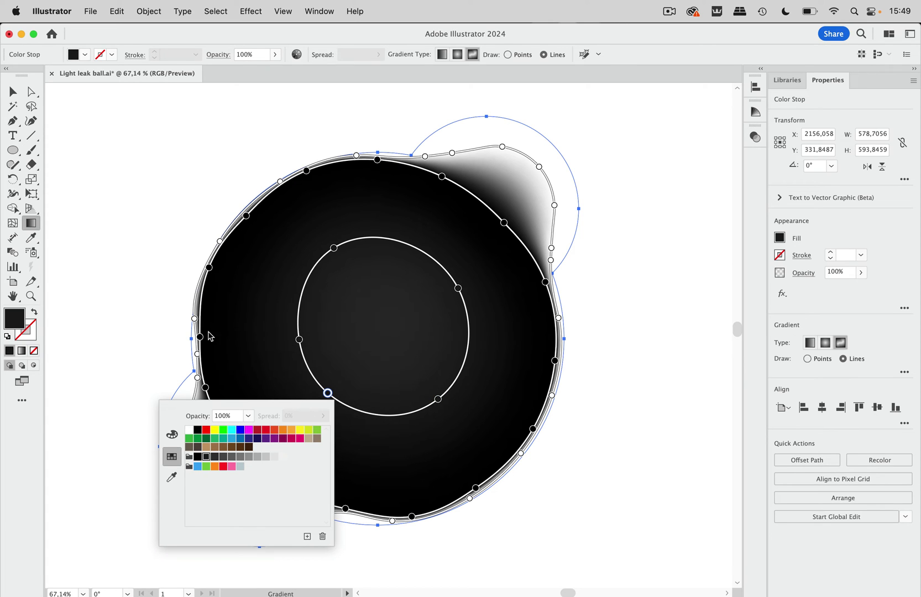
pyautogui.press('Escape')
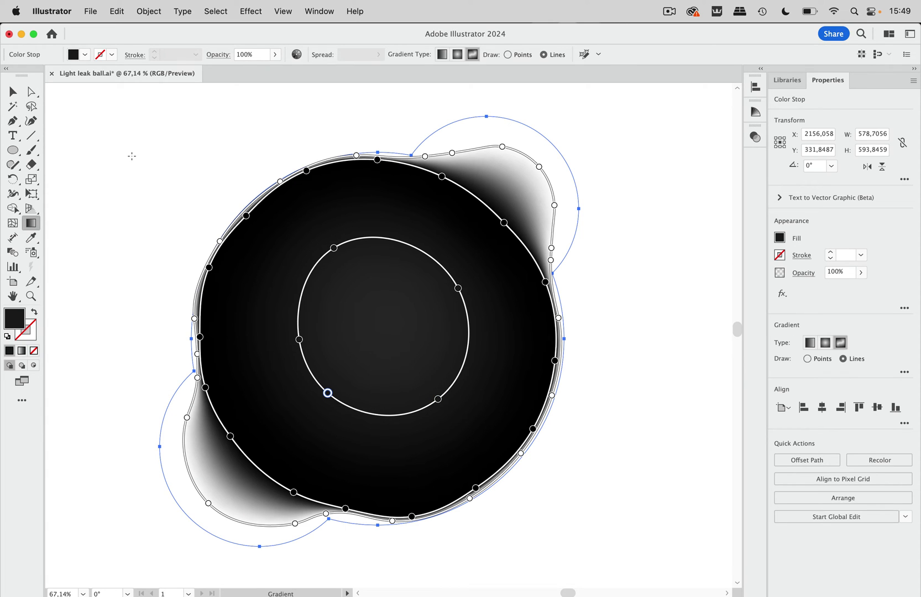
# Reselect the blob path and target its Path row in the Appearance panel.
pyautogui.click(12, 91)
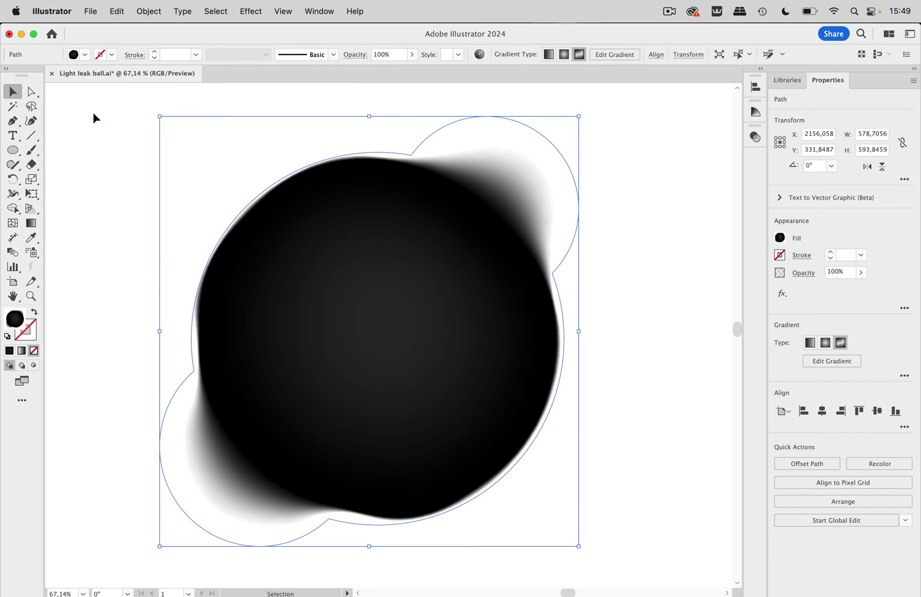
pyautogui.click(127, 142)
pyautogui.hscroll(5, 377, 255)
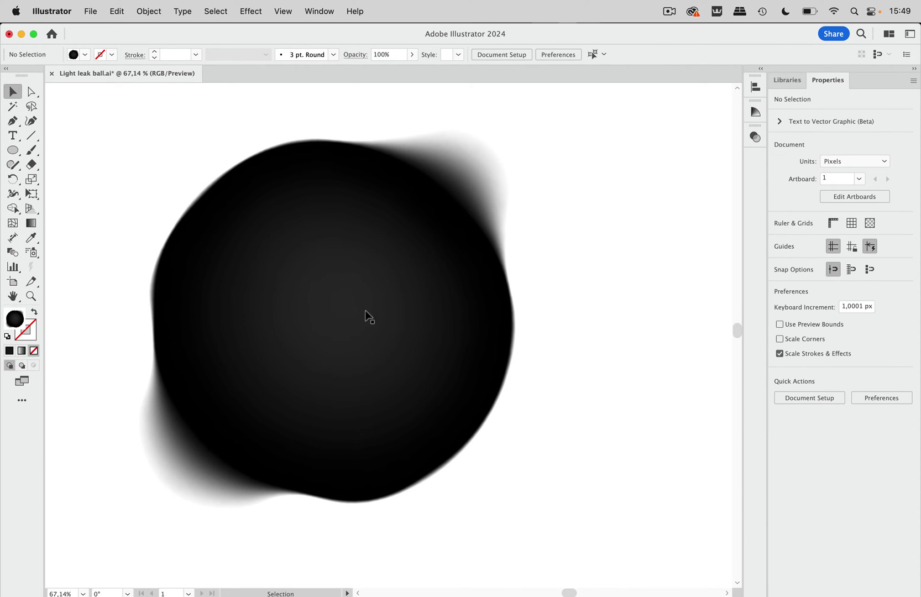
pyautogui.hscroll(2, 369, 315)
pyautogui.press('super+a')
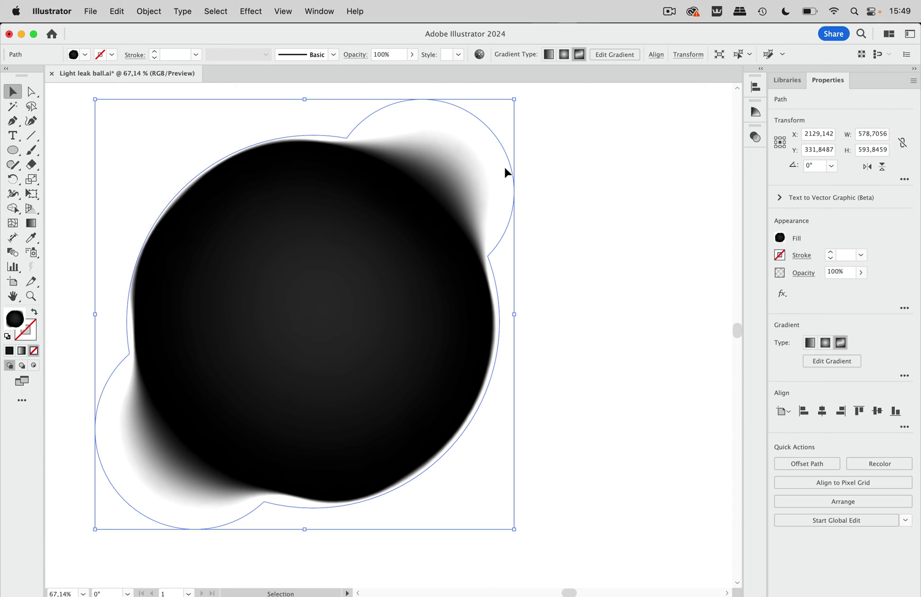
pyautogui.click(319, 12)
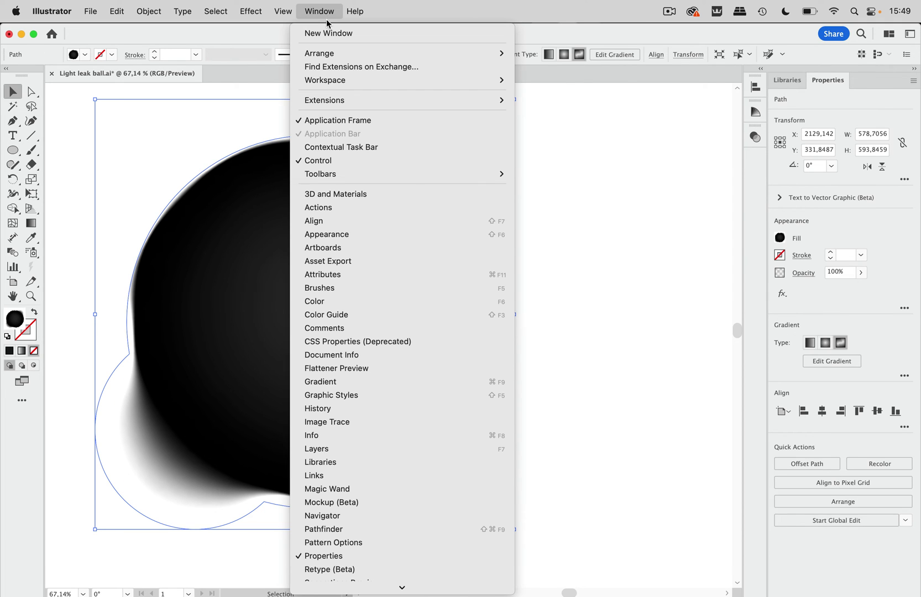
pyautogui.click(339, 234)
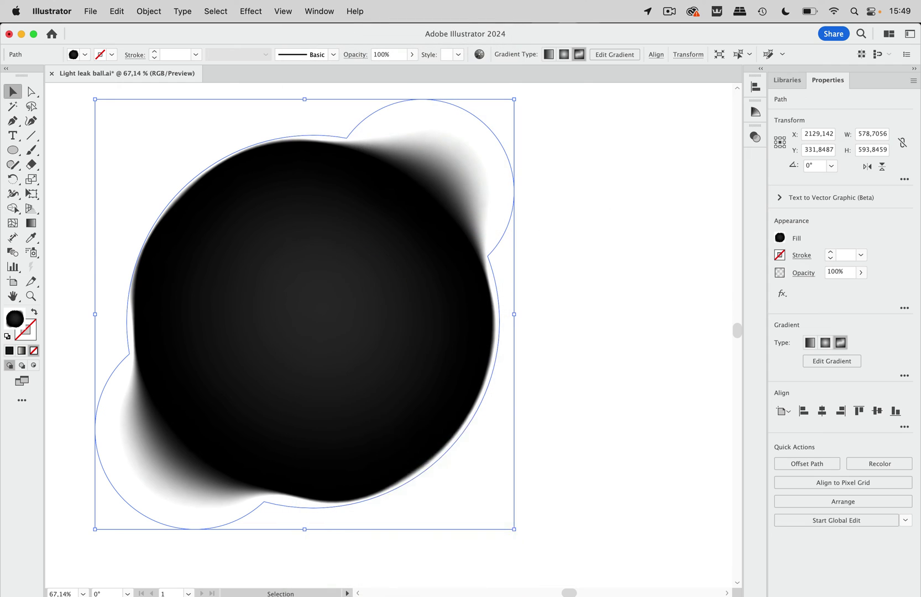
pyautogui.moveTo(484, 424); pyautogui.dragTo(680, 171)
pyautogui.click(677, 200)
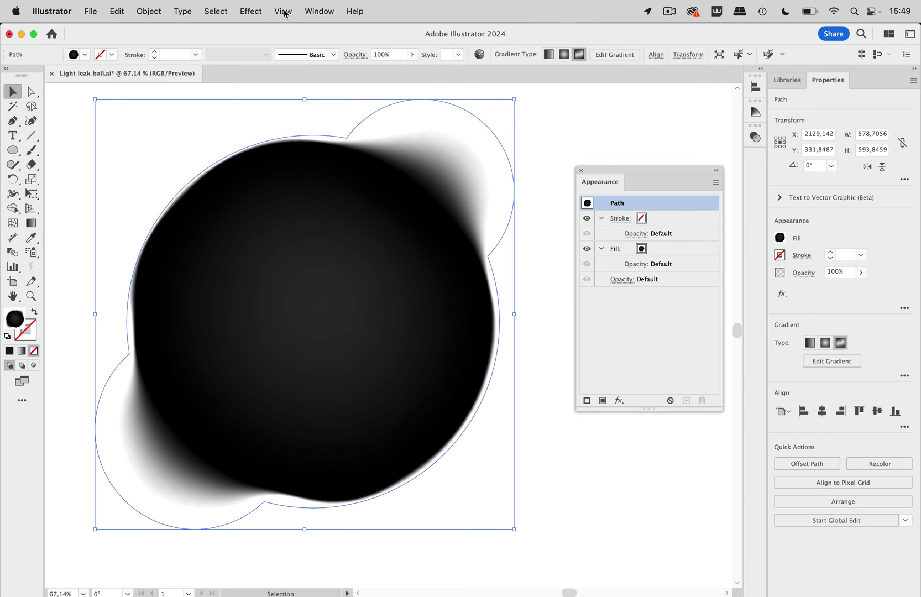
# Apply Effect > Rasterize: Grayscale, custom 30 ppi, white background, no anti-aliasing.
pyautogui.click(254, 13)
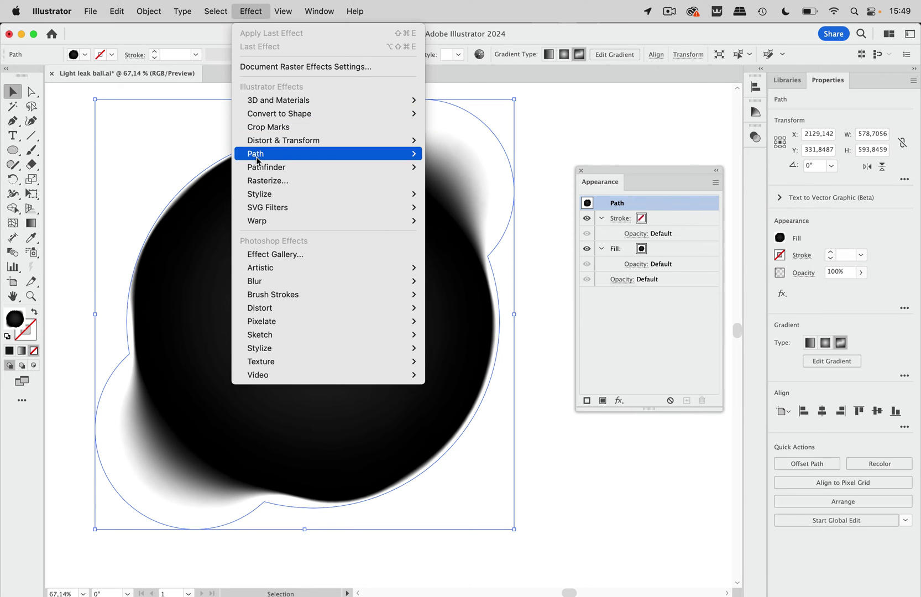
pyautogui.click(262, 180)
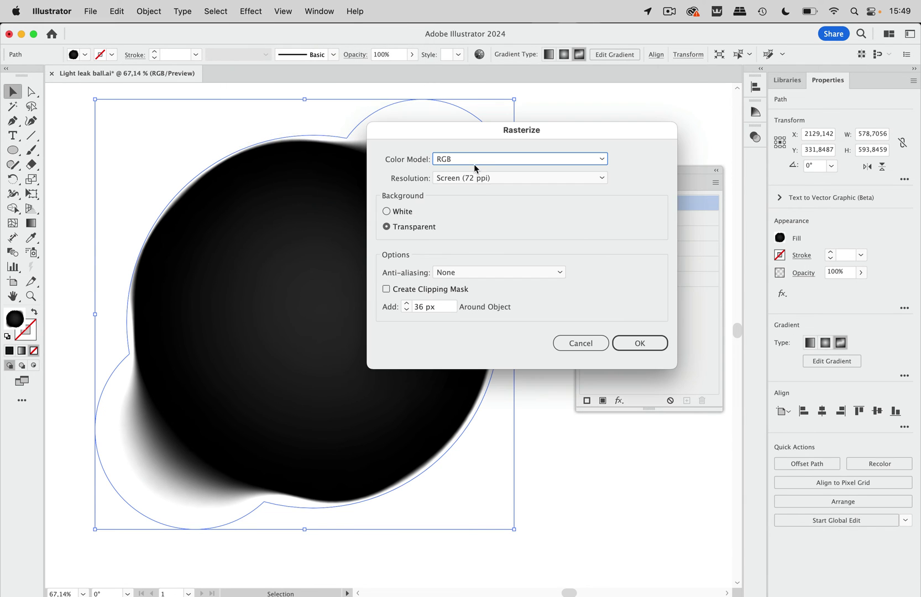
pyautogui.moveTo(491, 140); pyautogui.dragTo(293, 159)
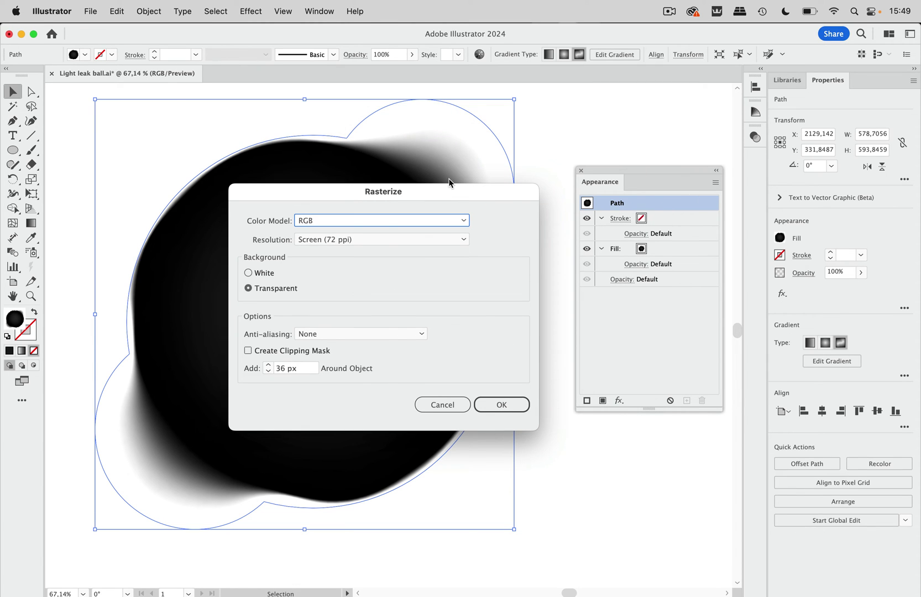
pyautogui.click(399, 220)
pyautogui.click(336, 247)
pyautogui.click(349, 241)
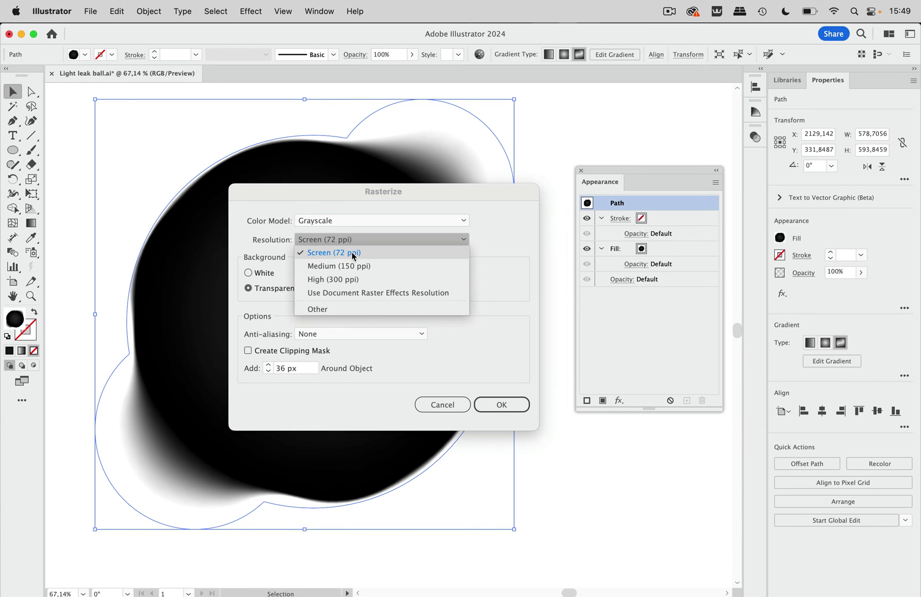
pyautogui.click(330, 309)
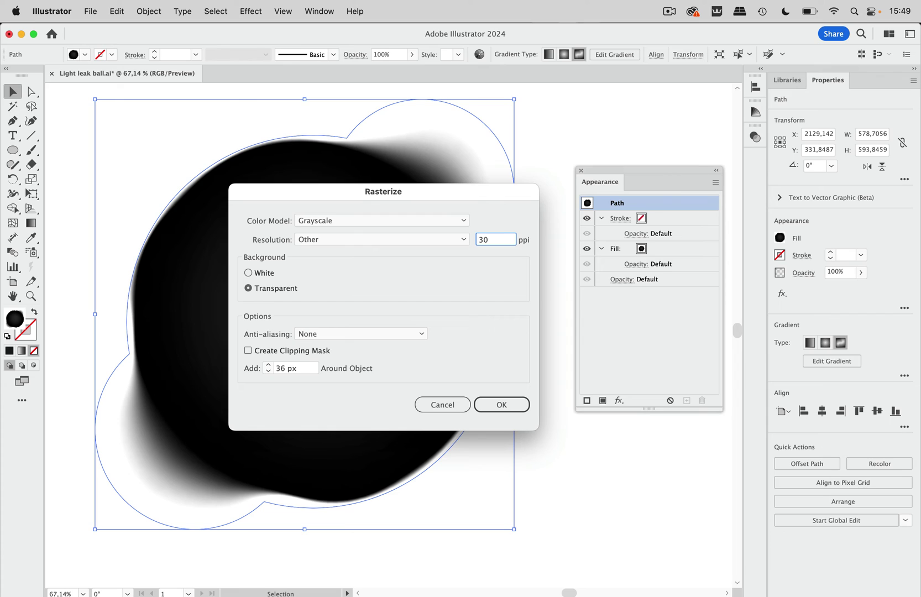
pyautogui.click(250, 274)
pyautogui.click(502, 408)
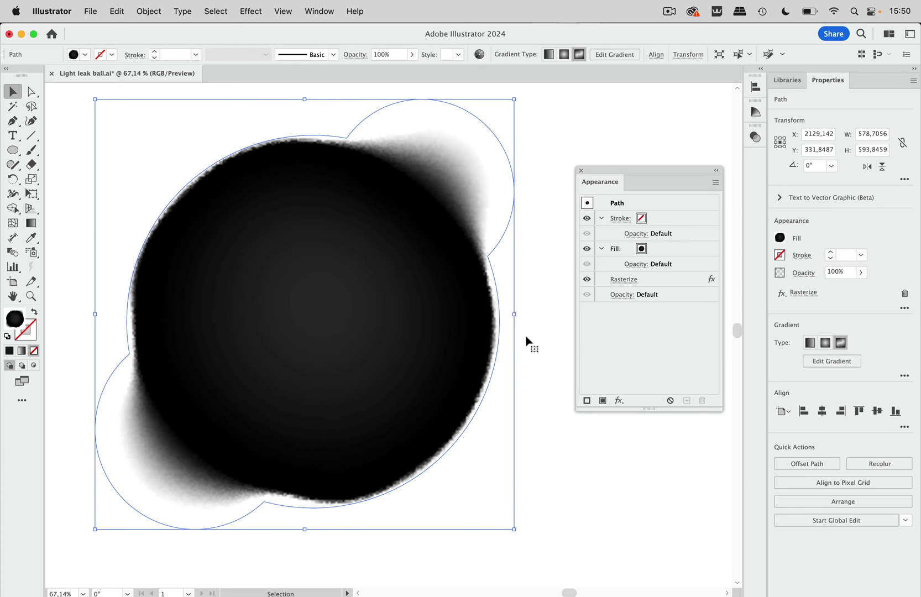
pyautogui.click(250, 12)
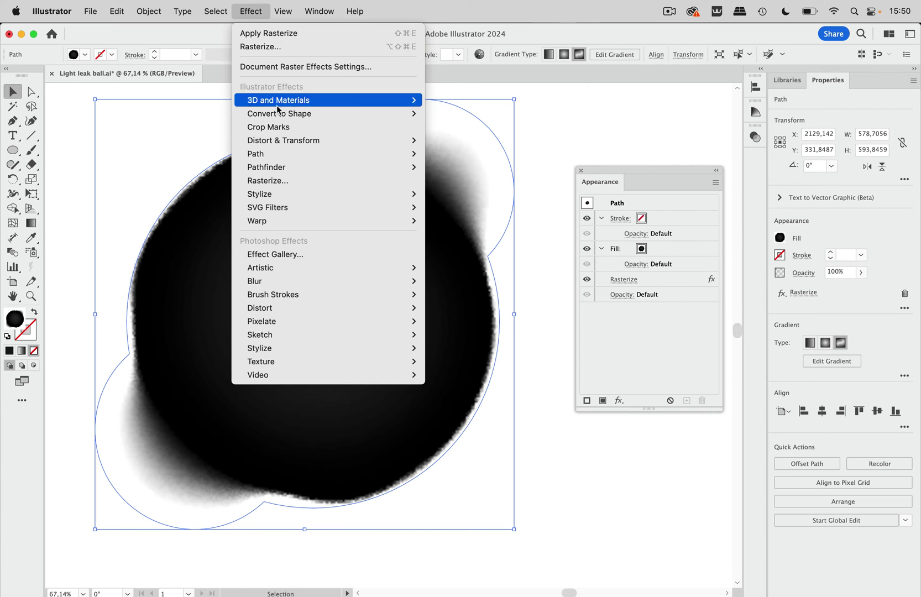
# Apply the Sketch > Graphic Pen effect from the Effect Gallery with stroke length 1.
pyautogui.click(284, 255)
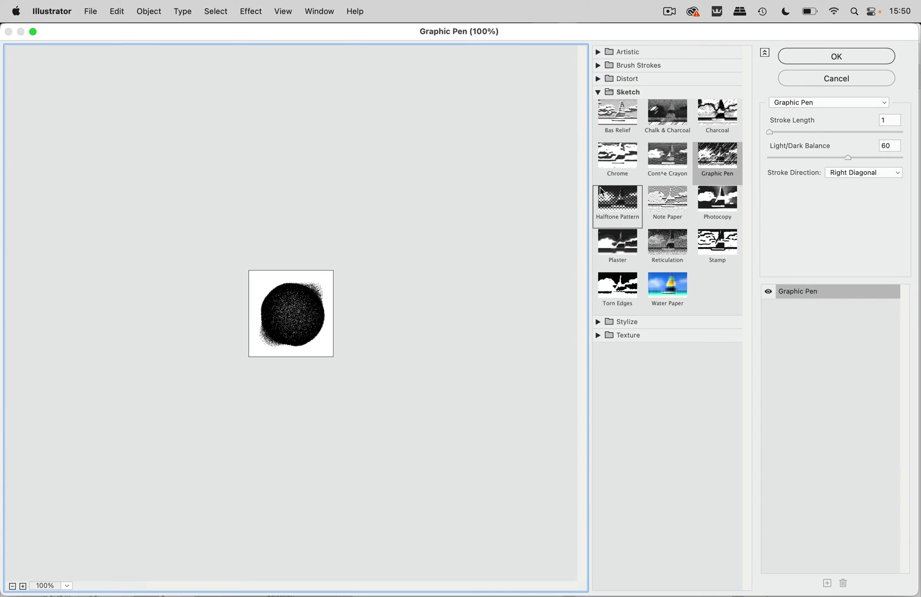
pyautogui.click(718, 160)
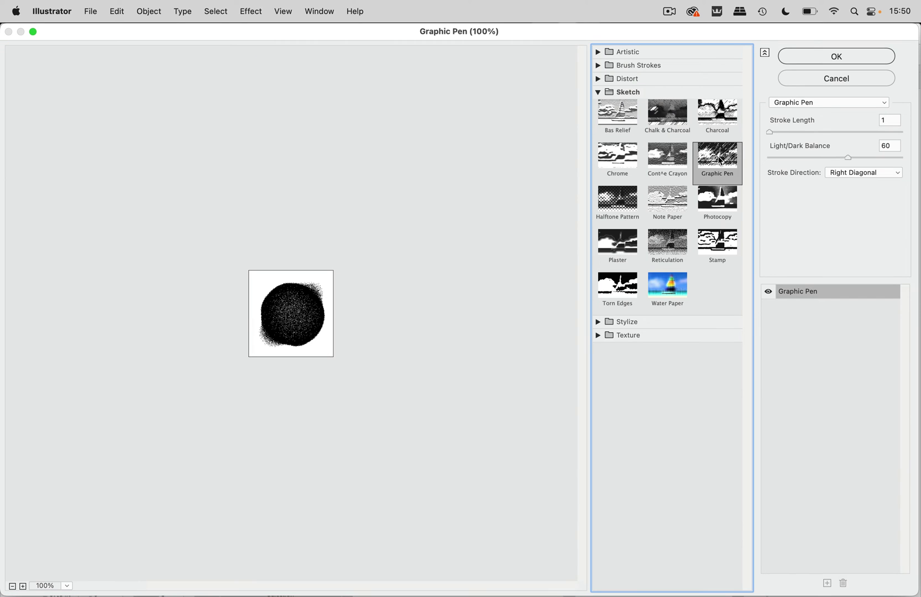
pyautogui.doubleClick(680, 31)
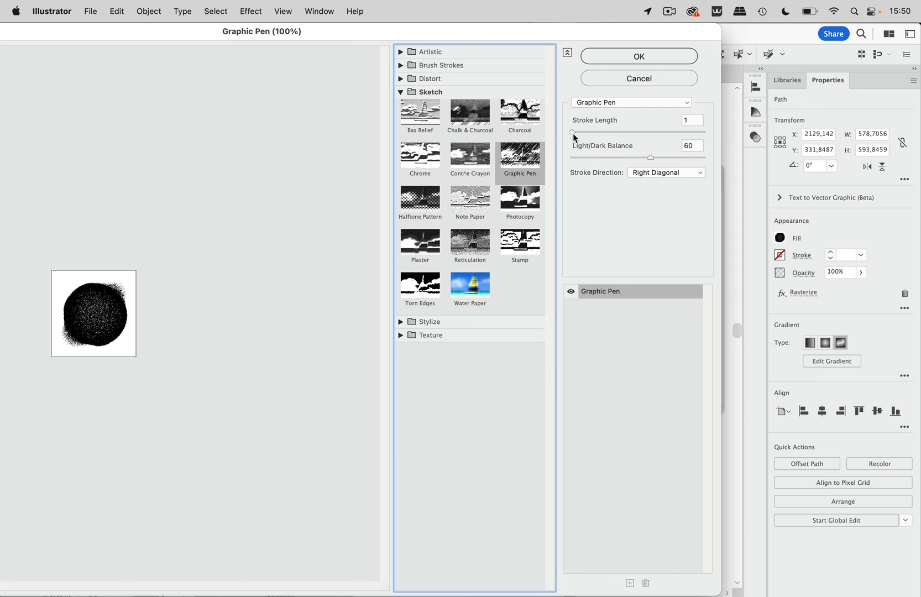
pyautogui.moveTo(573, 132)
pyautogui.mouseDown()
pyautogui.moveTo(638, 131)
pyautogui.moveTo(550, 134)
pyautogui.mouseUp()
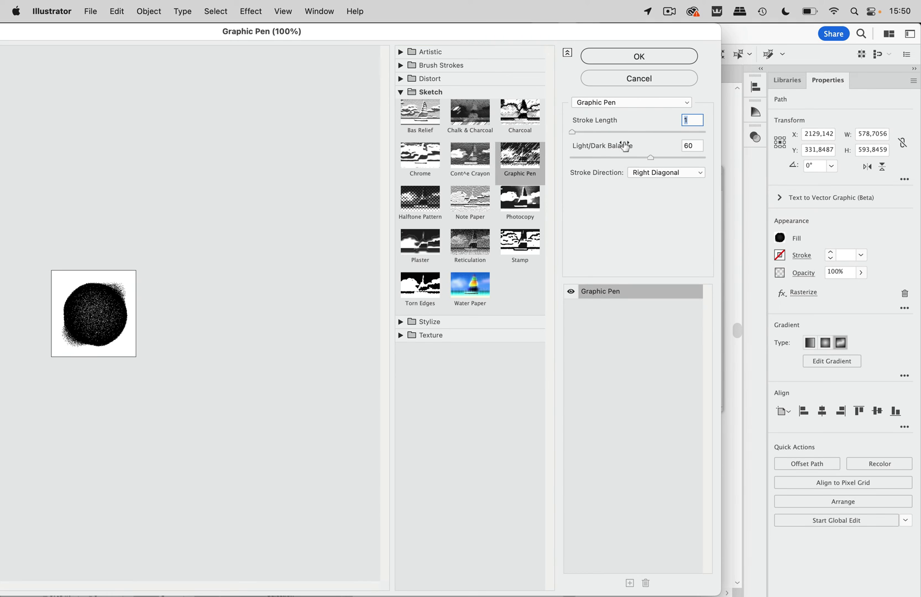
pyautogui.moveTo(573, 132); pyautogui.dragTo(650, 132)
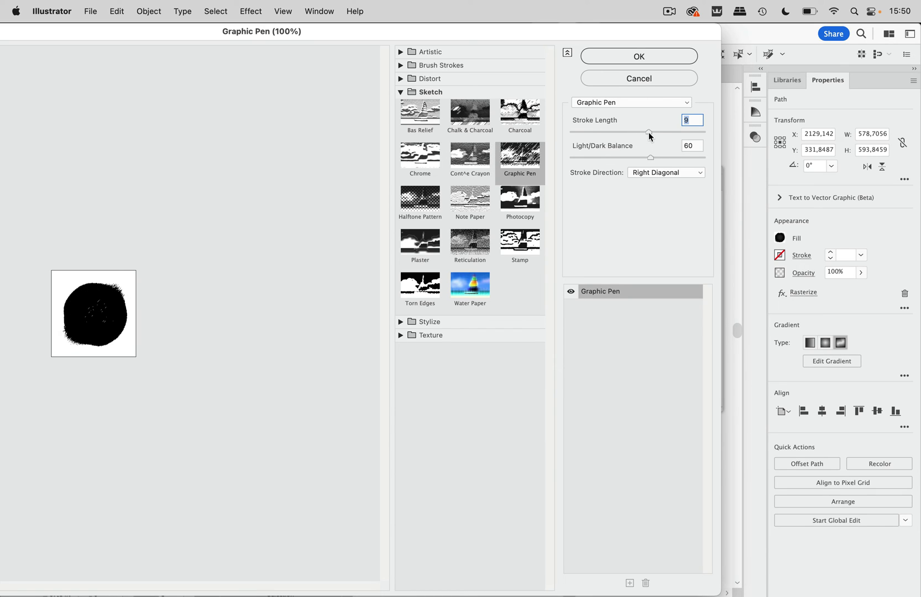
pyautogui.moveTo(650, 133); pyautogui.dragTo(555, 139)
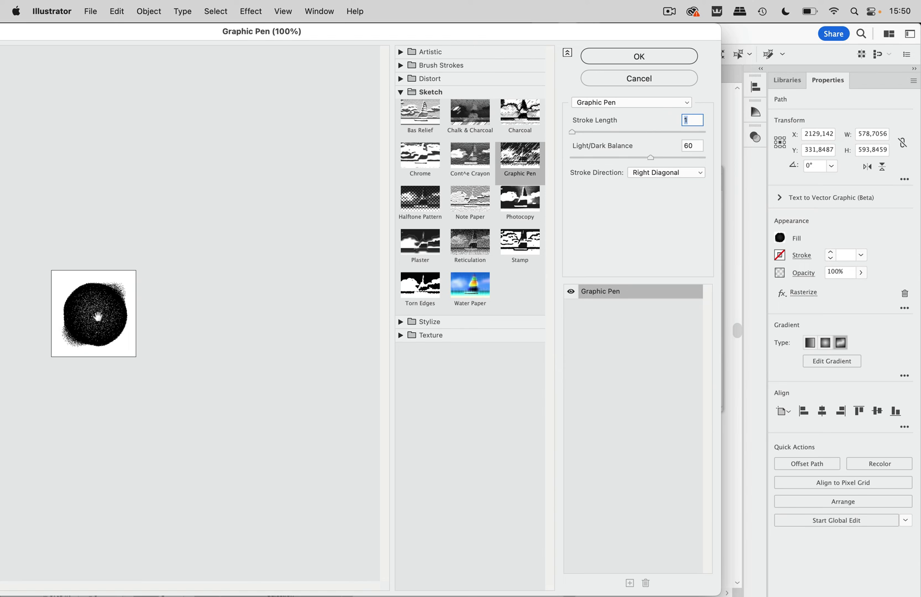
# Zoom the preview in, raise Light/Dark Balance to 88, and confirm the Graphic Pen effect.
pyautogui.doubleClick(164, 30)
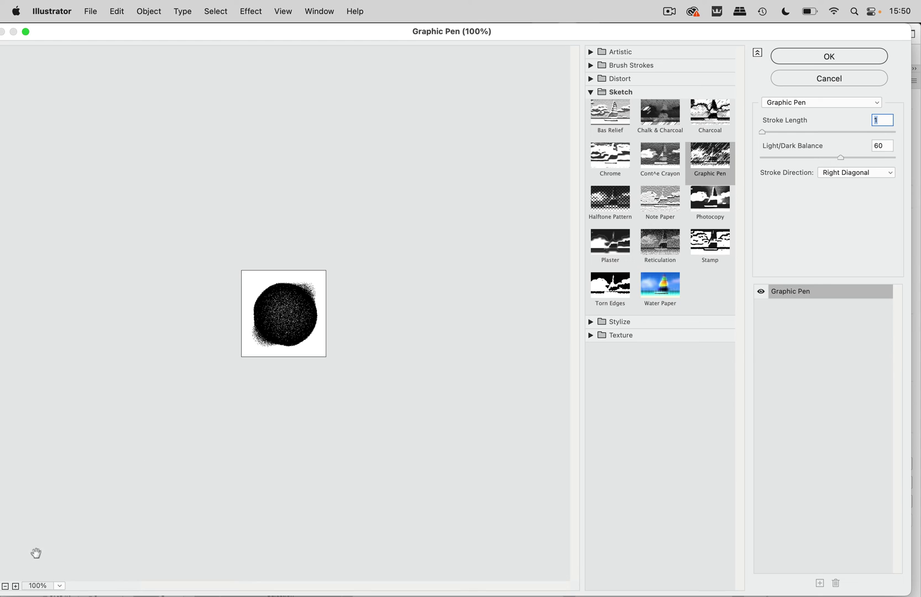
pyautogui.click(16, 586)
pyautogui.click(16, 587)
pyautogui.click(16, 587)
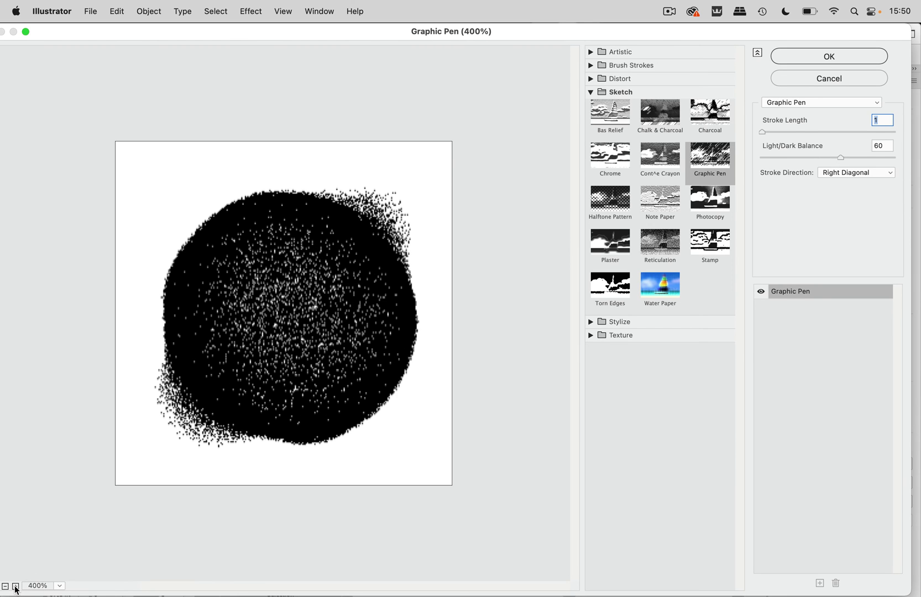
pyautogui.click(16, 587)
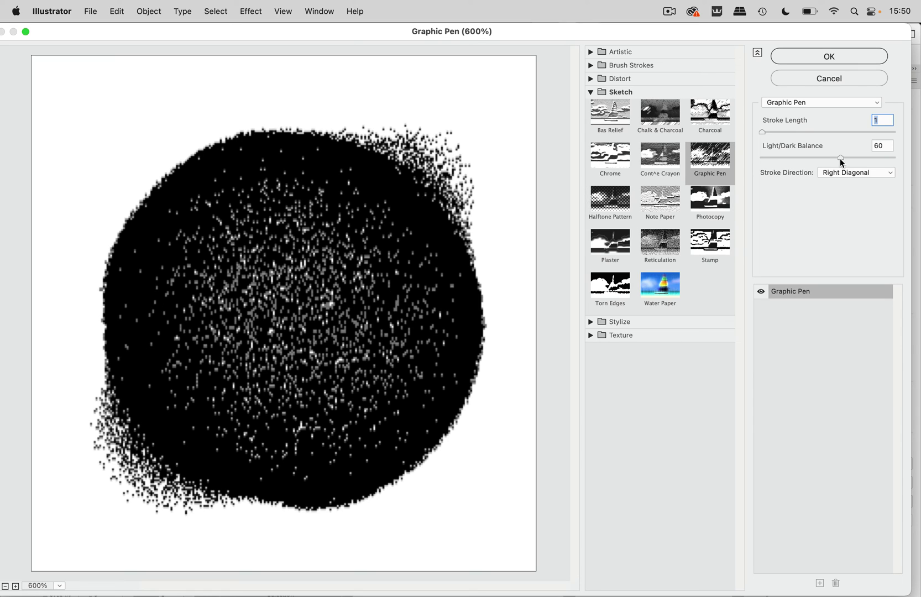
pyautogui.moveTo(840, 158); pyautogui.dragTo(866, 162)
pyautogui.moveTo(830, 157); pyautogui.dragTo(852, 160)
pyautogui.click(829, 57)
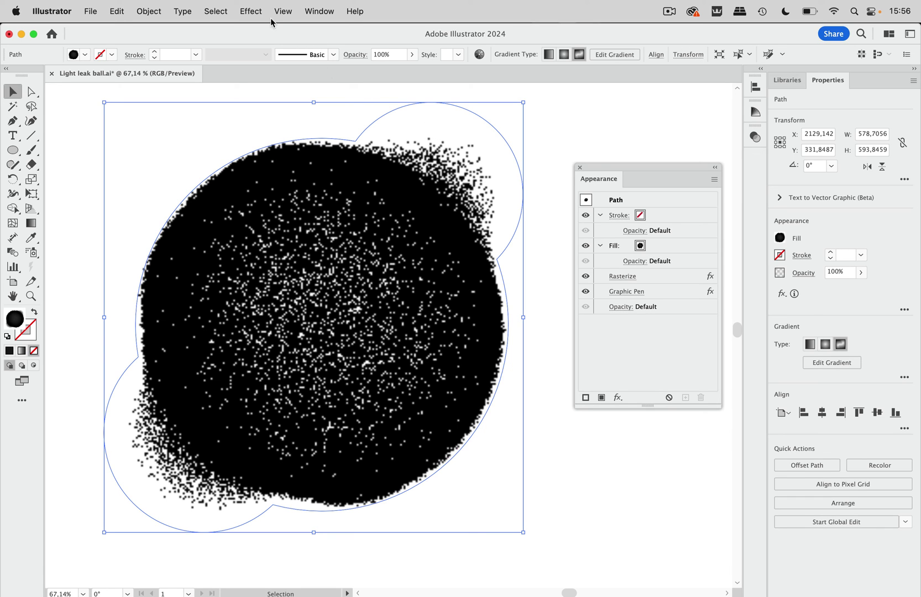
# Add a second Rasterize effect using the Bitmap colour model, transparent background and 30 ppi.
pyautogui.click(254, 12)
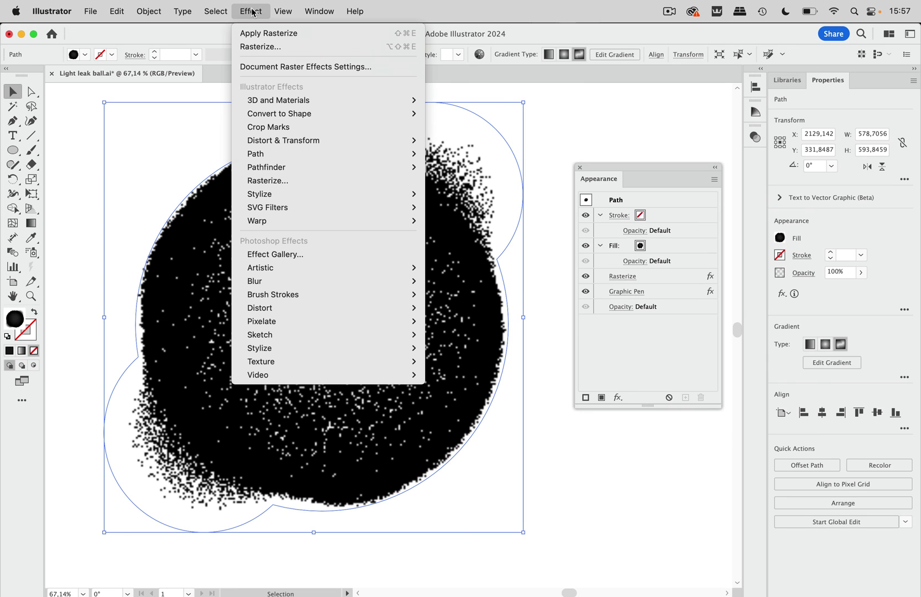
pyautogui.click(263, 181)
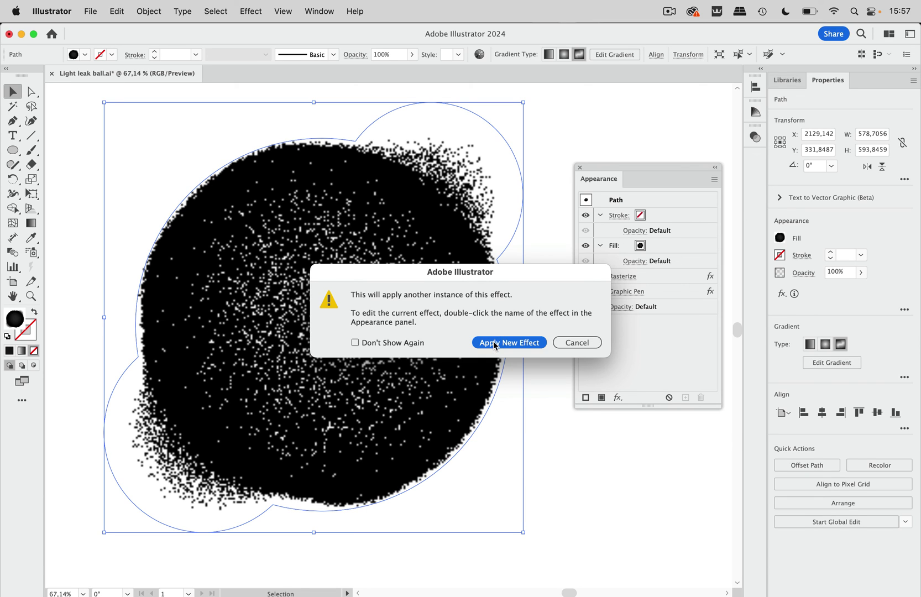
pyautogui.click(494, 342)
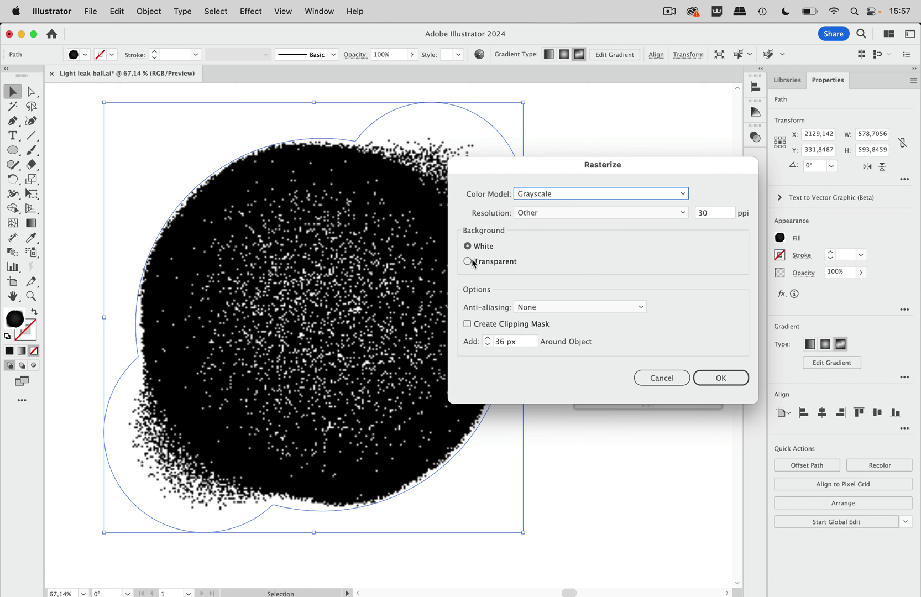
pyautogui.click(549, 197)
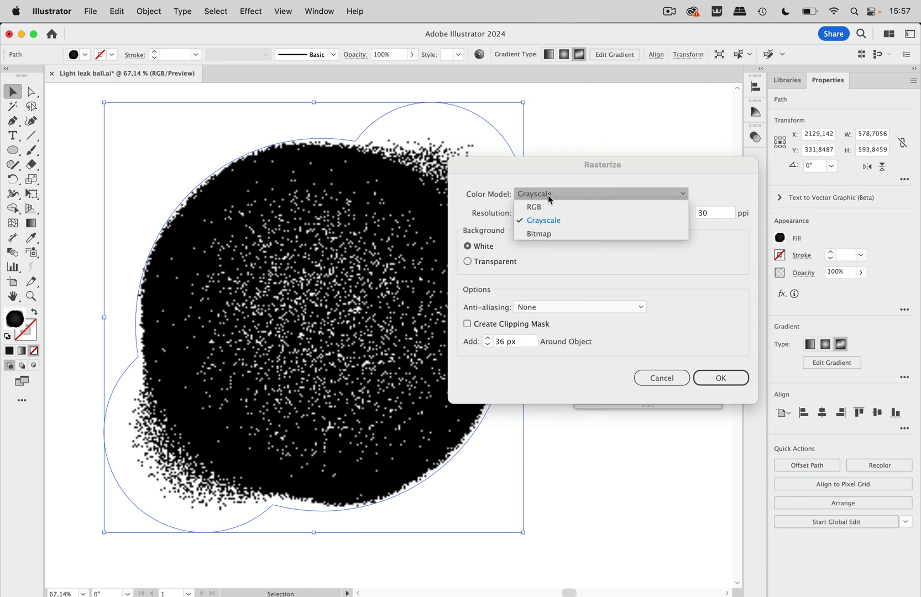
pyautogui.click(544, 233)
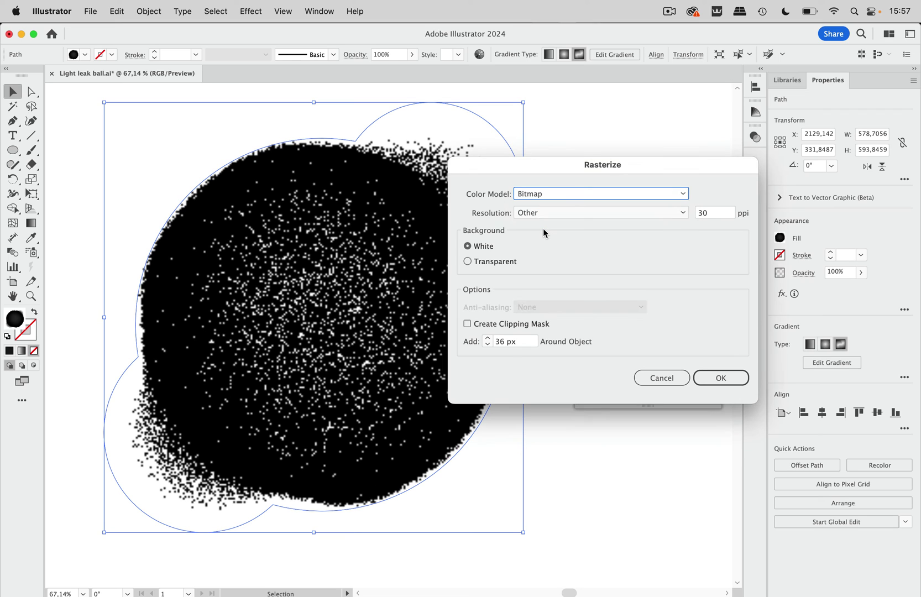
pyautogui.click(470, 261)
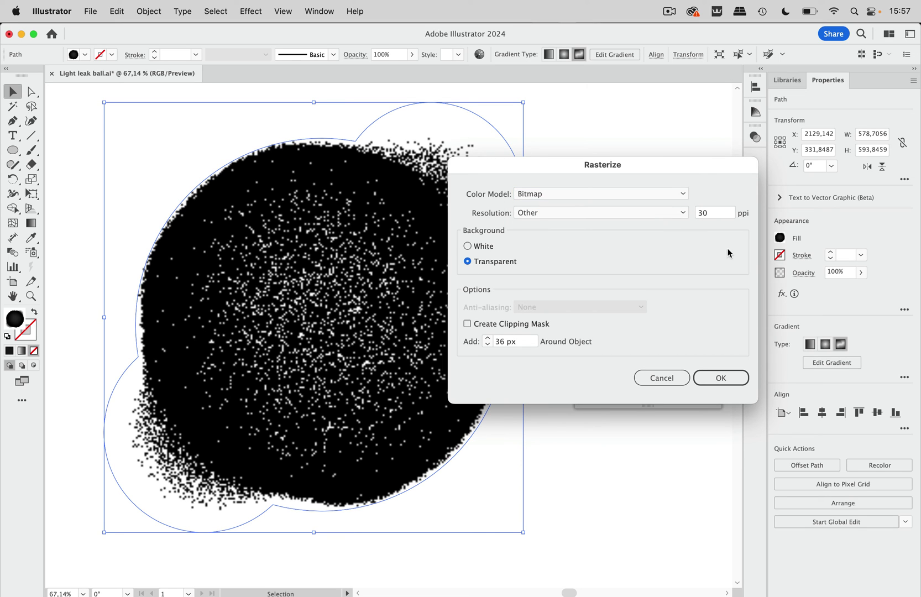
pyautogui.click(721, 379)
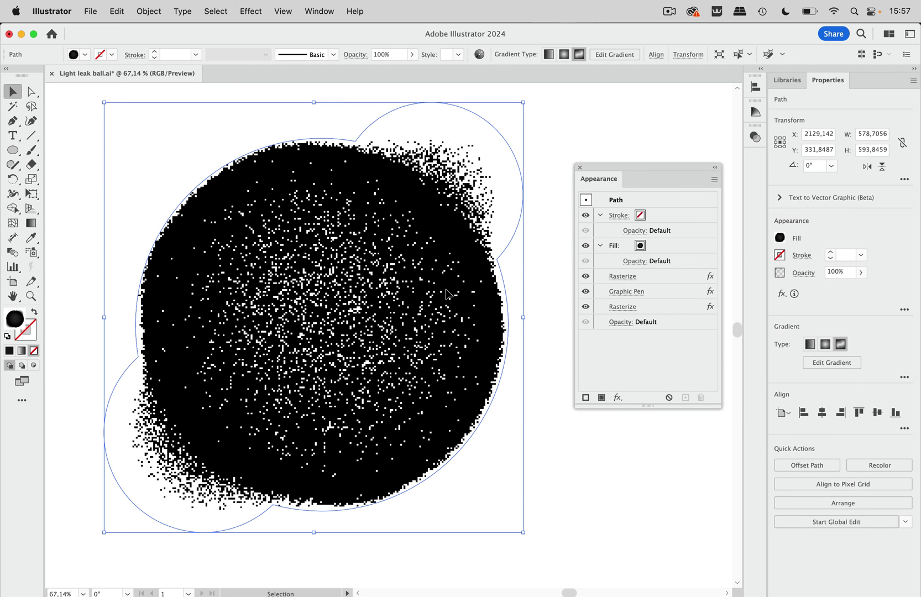
pyautogui.scroll(6, 449, 186)
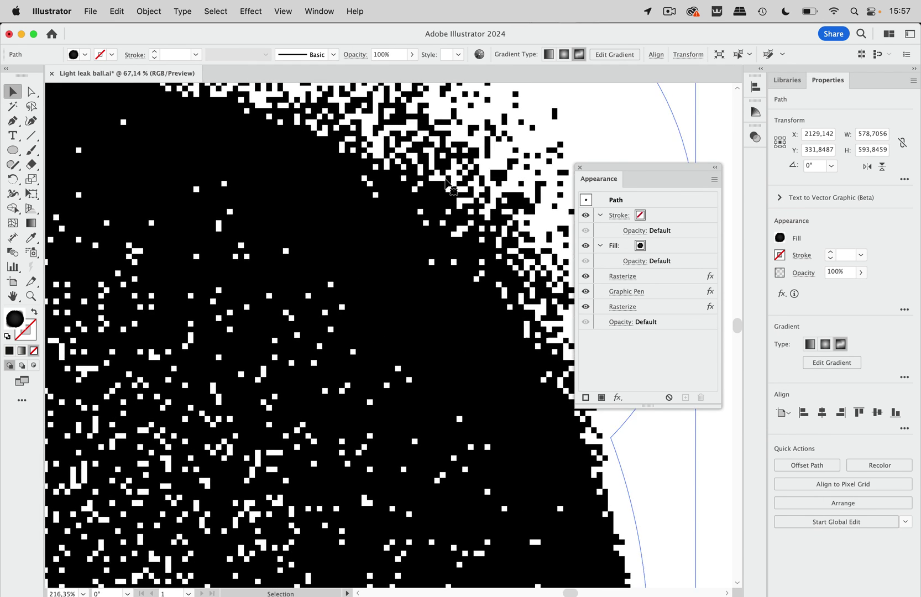
pyautogui.scroll(-6, 449, 185)
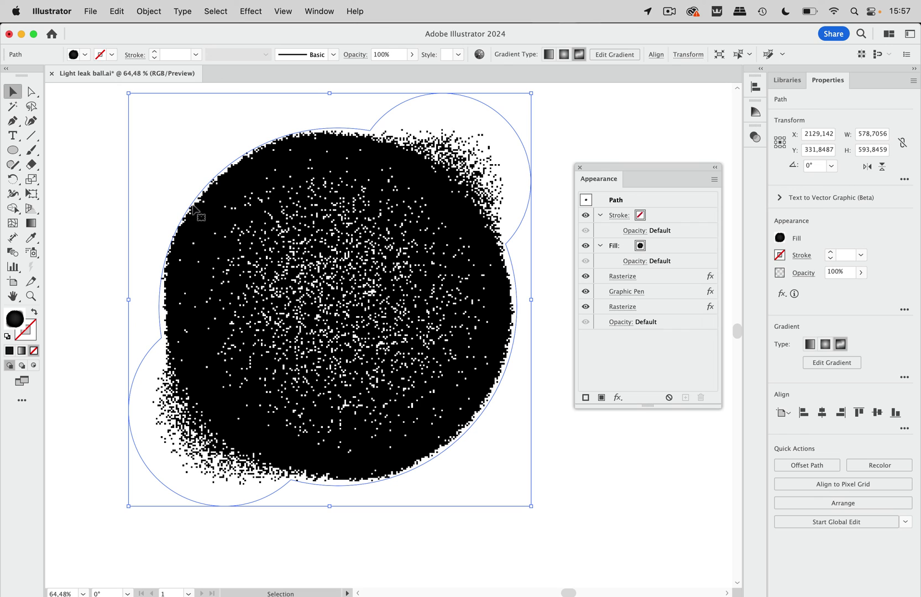
# Drag the inner freeform-gradient ring's stops toward the centre, then deselect to preview the tighter speckles.
pyautogui.click(31, 222)
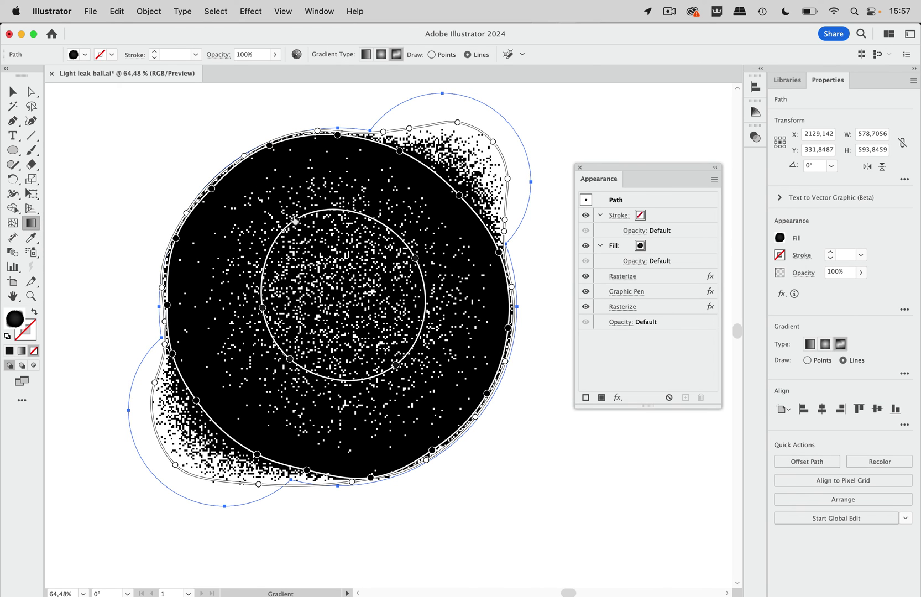
pyautogui.moveTo(297, 222); pyautogui.dragTo(320, 254)
pyautogui.moveTo(416, 259); pyautogui.dragTo(360, 264)
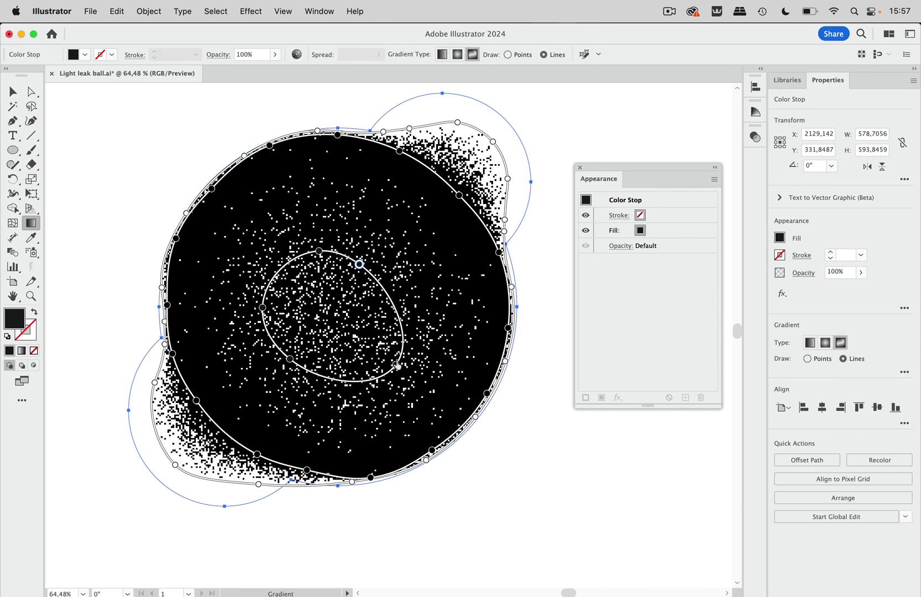
pyautogui.moveTo(396, 365); pyautogui.dragTo(361, 300)
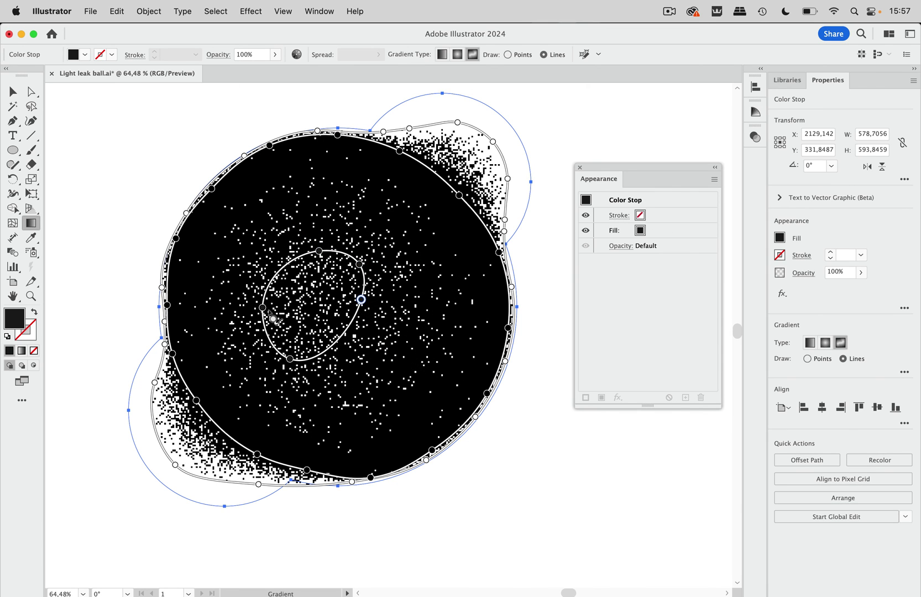
pyautogui.moveTo(263, 308); pyautogui.dragTo(317, 283)
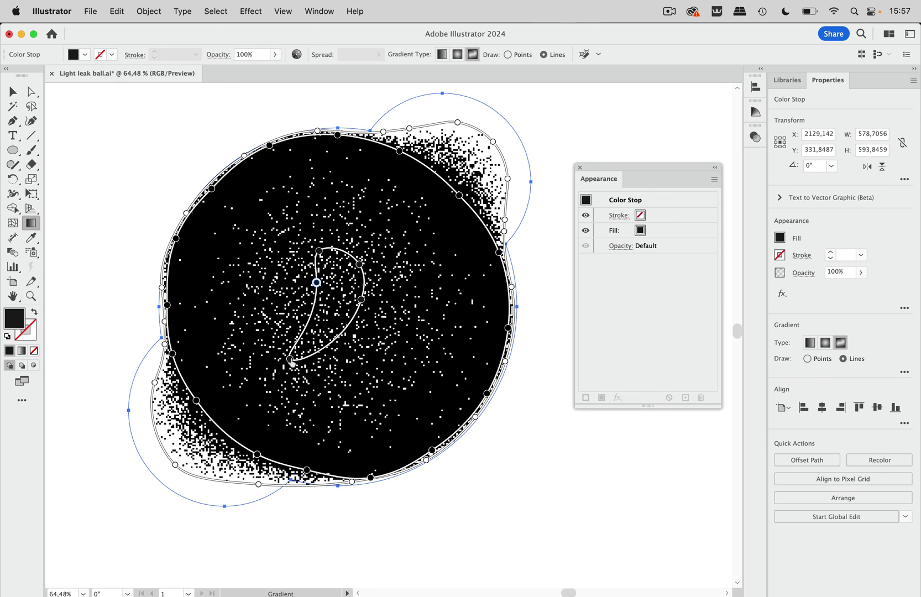
pyautogui.moveTo(291, 360); pyautogui.dragTo(334, 297)
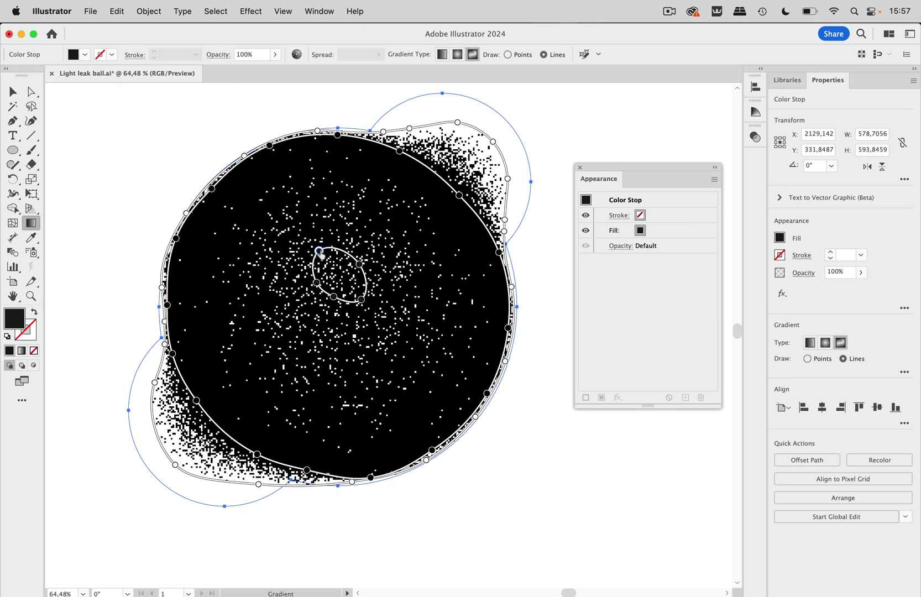
pyautogui.moveTo(319, 251); pyautogui.dragTo(331, 260)
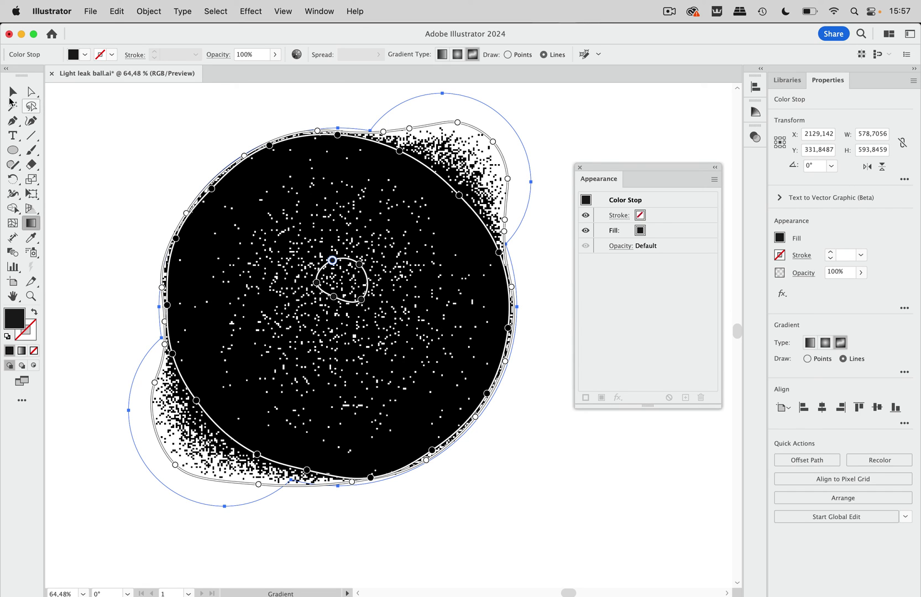
pyautogui.click(12, 95)
pyautogui.click(120, 120)
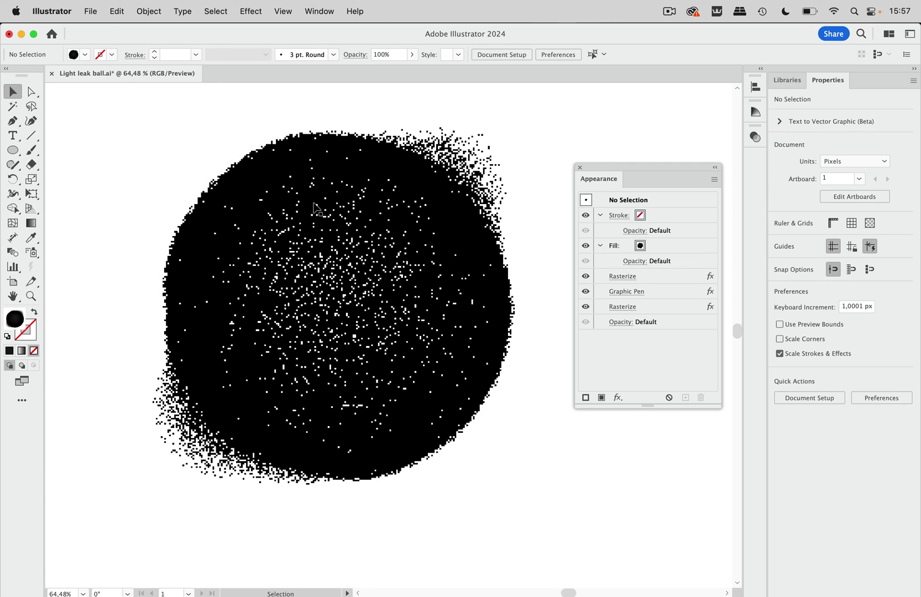
# Select the dot-textured blob and group it with Object > Group.
pyautogui.click(450, 245)
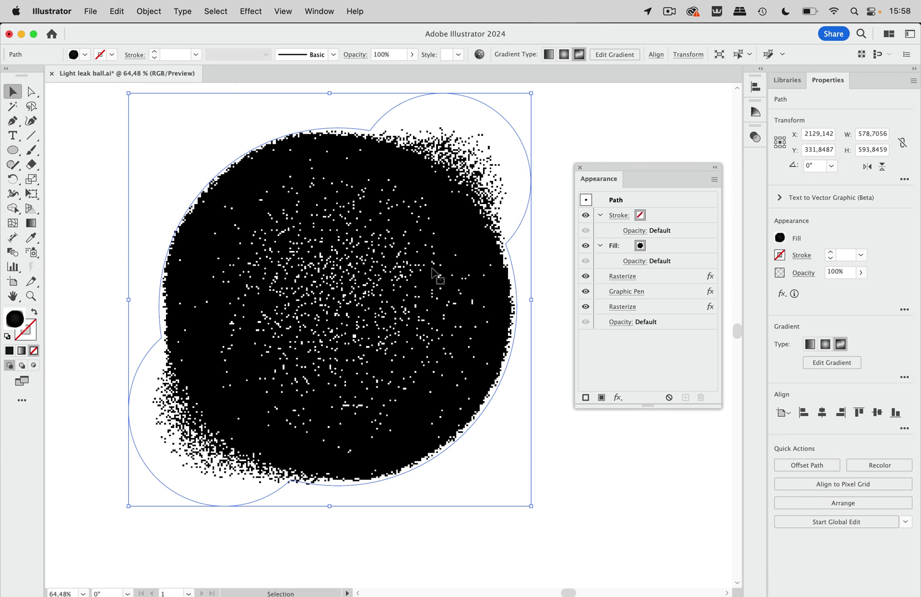
pyautogui.click(149, 11)
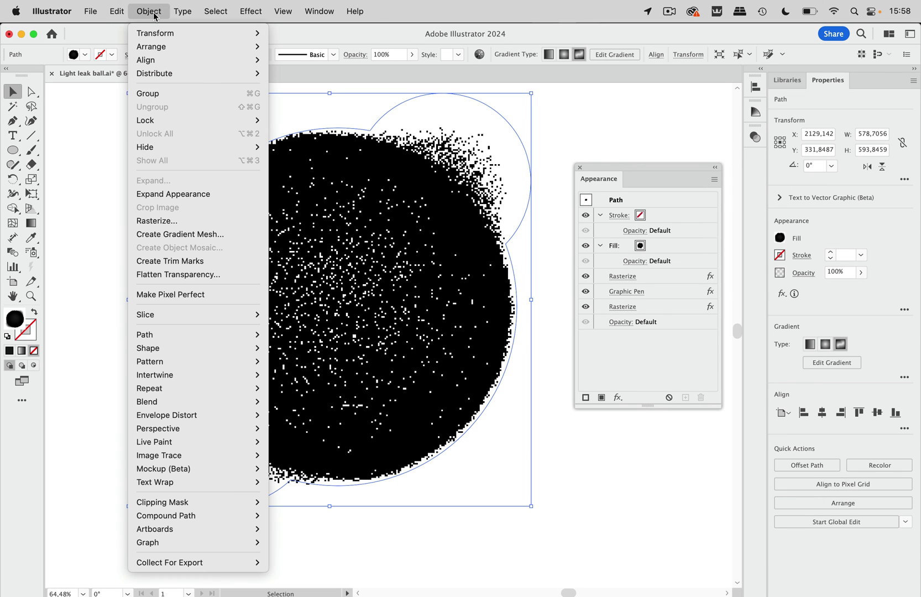
pyautogui.click(168, 94)
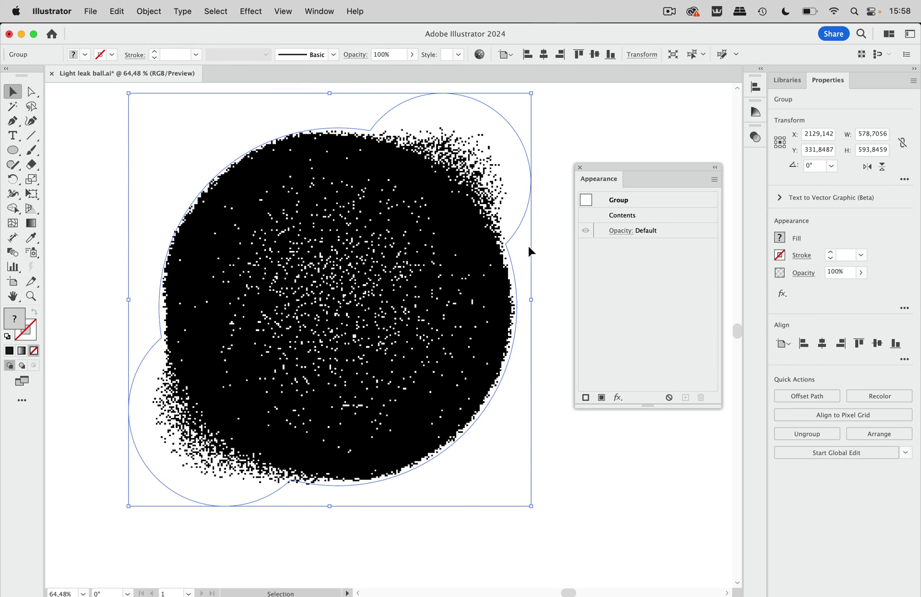
# Add a new fill to the group in the Appearance panel and set it to red.
pyautogui.click(601, 398)
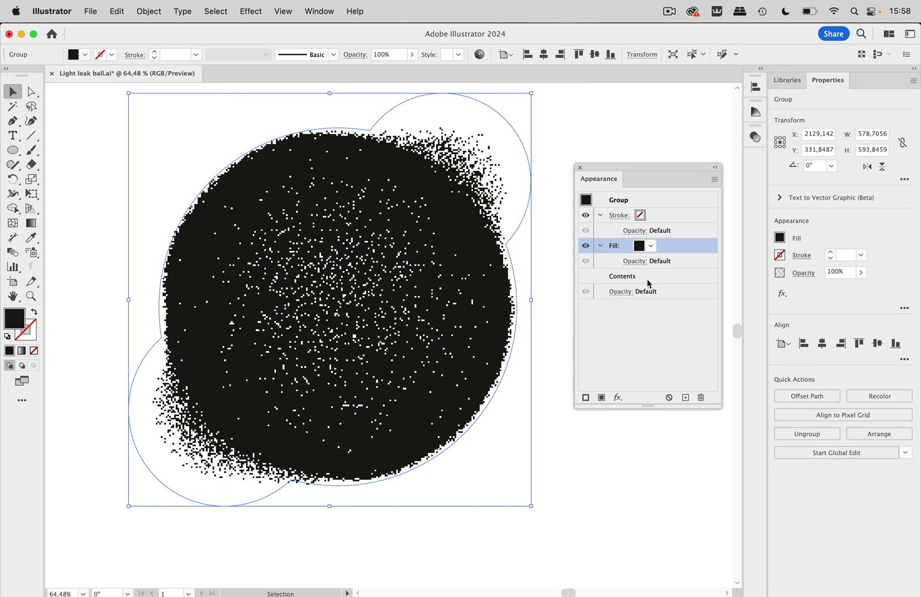
pyautogui.click(640, 246)
pyautogui.click(561, 266)
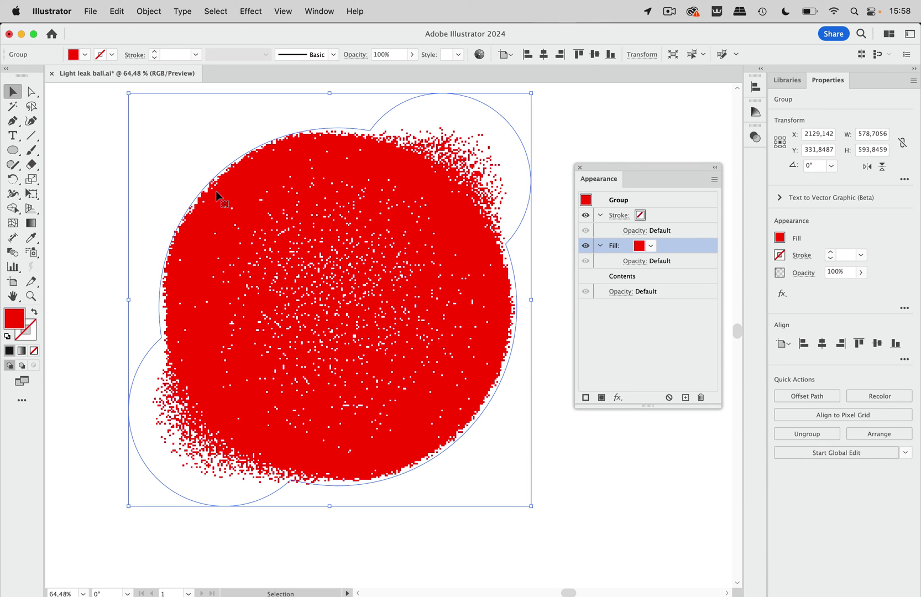
pyautogui.click(30, 224)
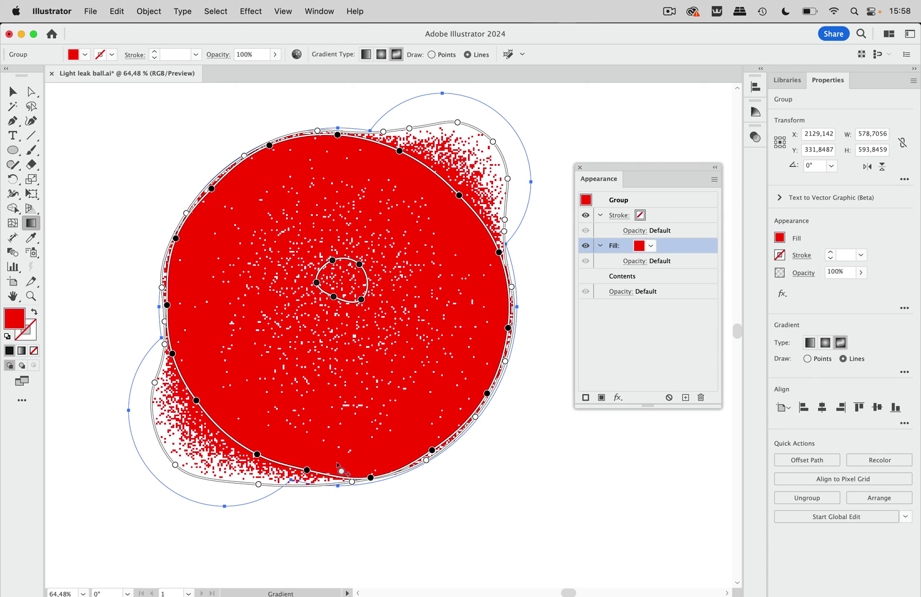
# Add a black colour stop at the bottom of the outer gradient line and nudge the upper-left stop.
pyautogui.click(302, 471)
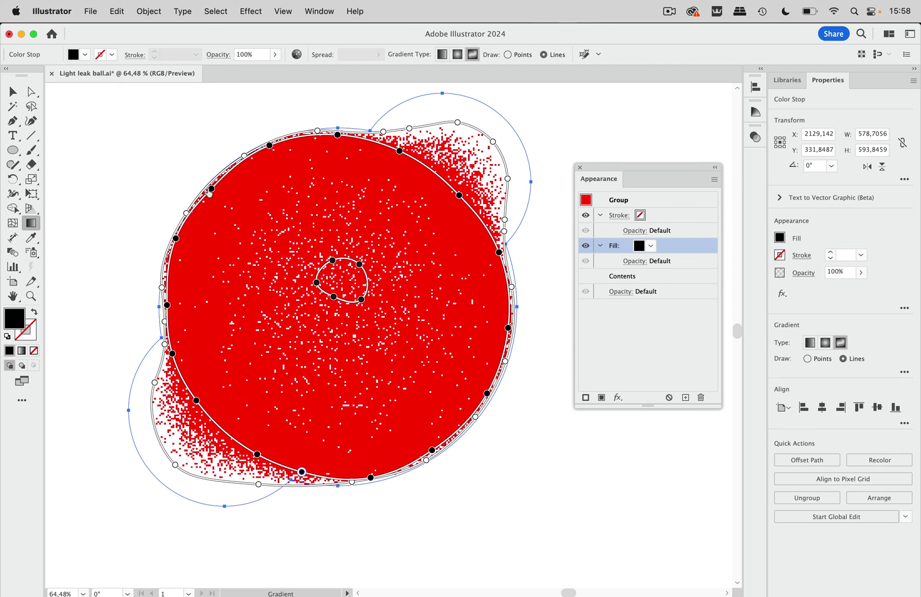
pyautogui.moveTo(212, 189); pyautogui.dragTo(213, 183)
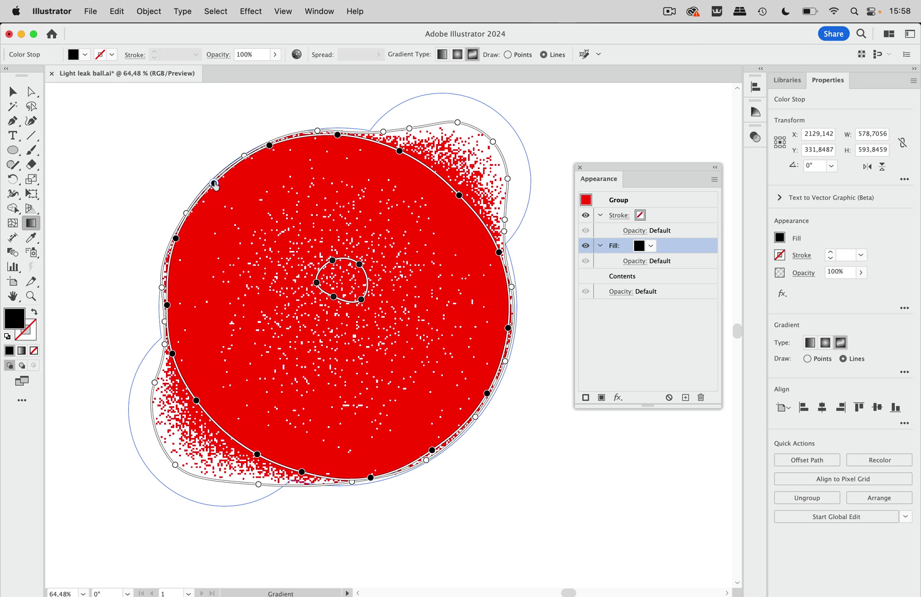